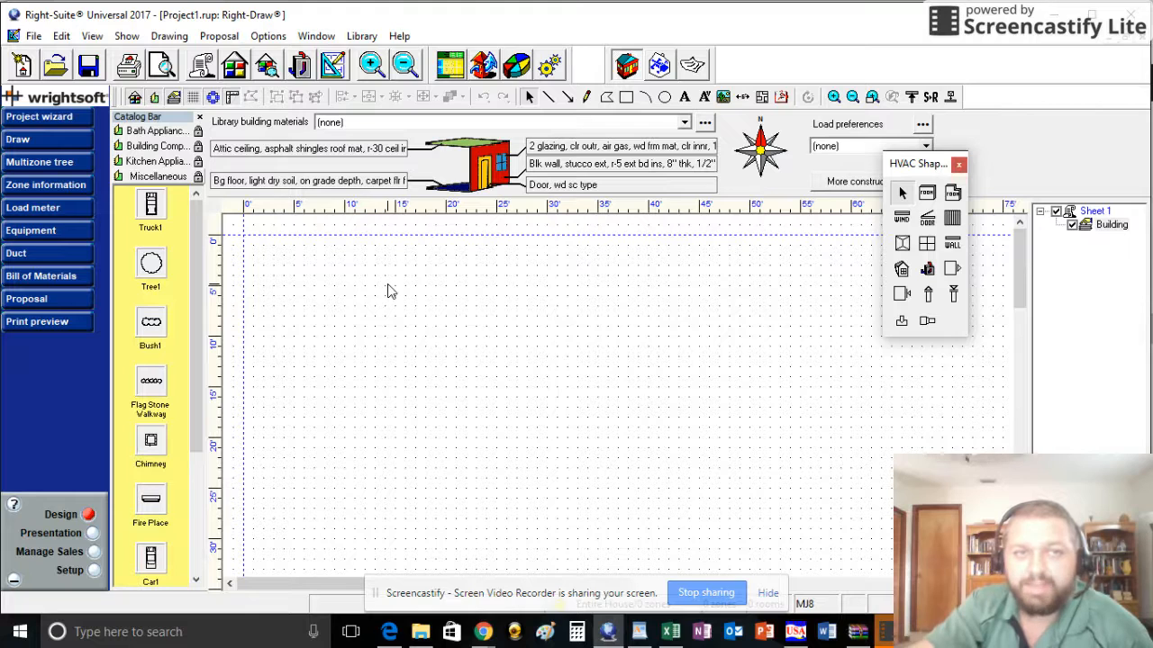
Step: Open the project information, look over its sections and enter "example Home" as the customer name
left_click(202, 67)
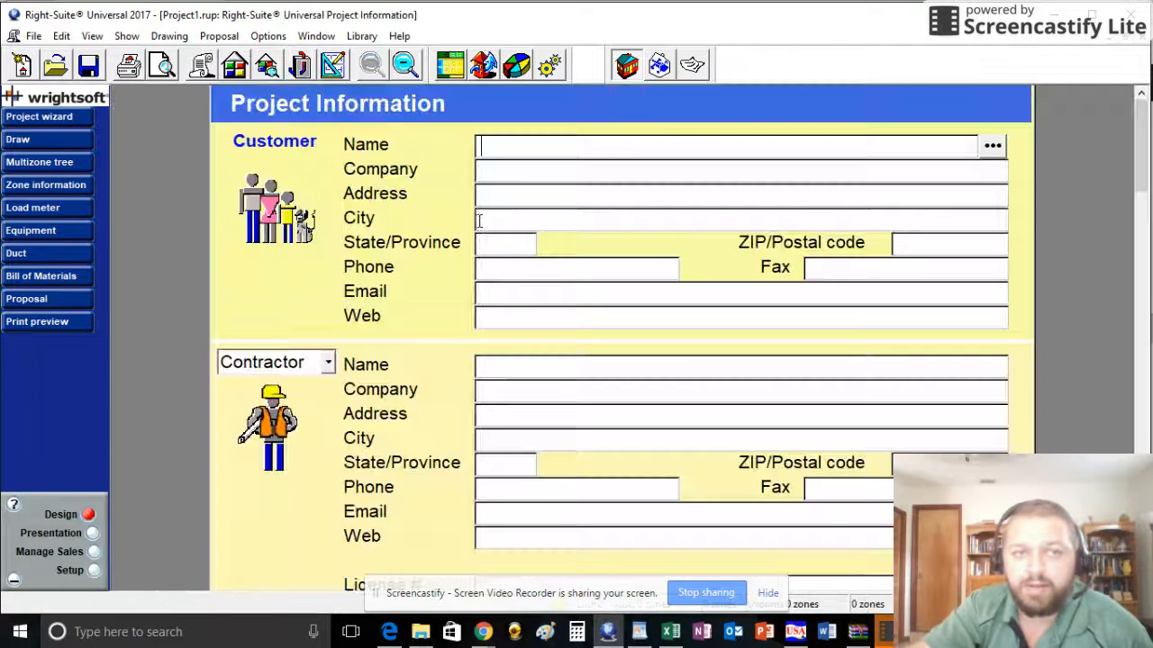
scroll(679, 339, "down", 10)
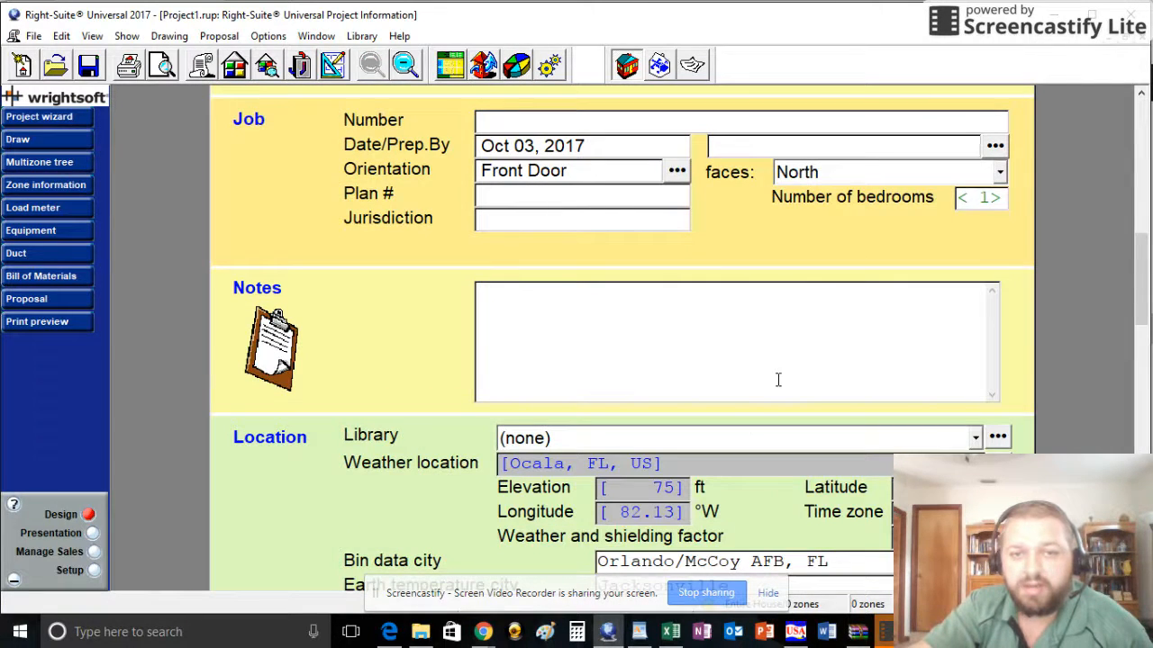
left_click_drag(1142, 292, 1142, 347)
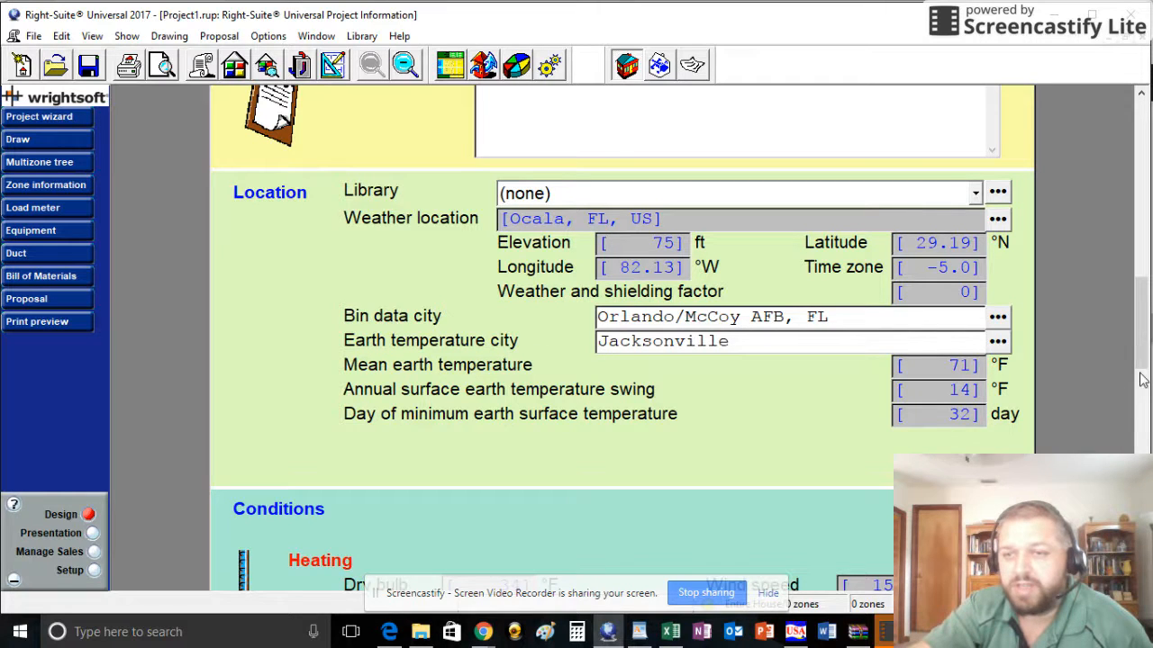
left_click_drag(1142, 354, 1142, 172)
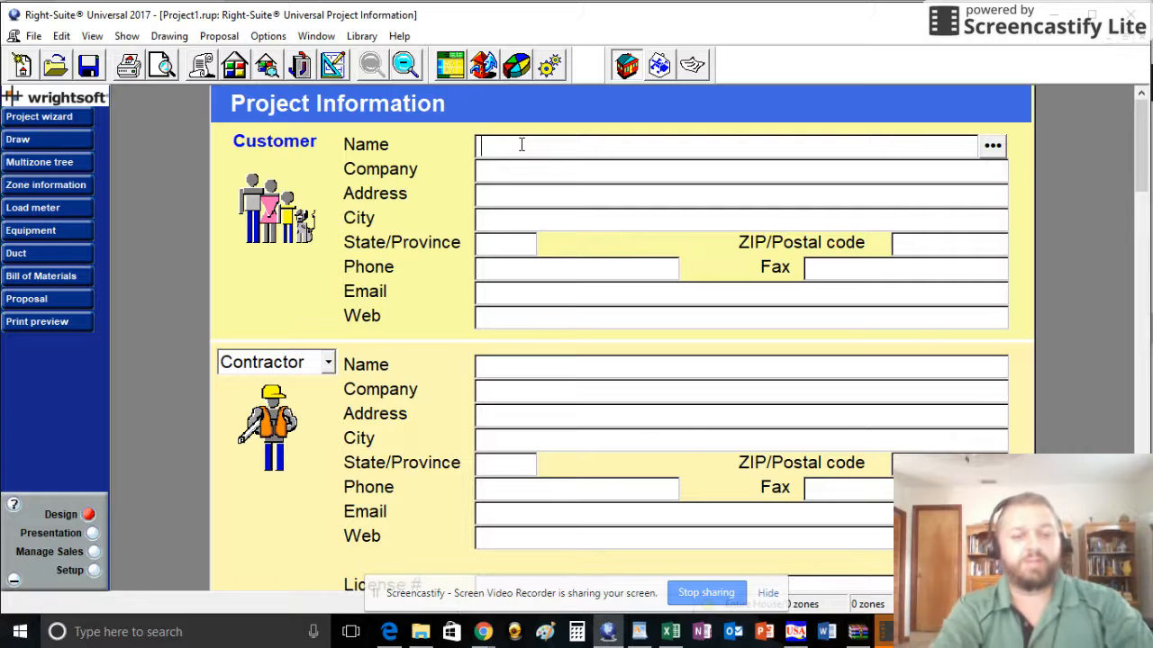
type("example Home")
Step: Fill in the job details with number "Example Home", the preparer's initials and the front door facing East
scroll(523, 271, "down", 10)
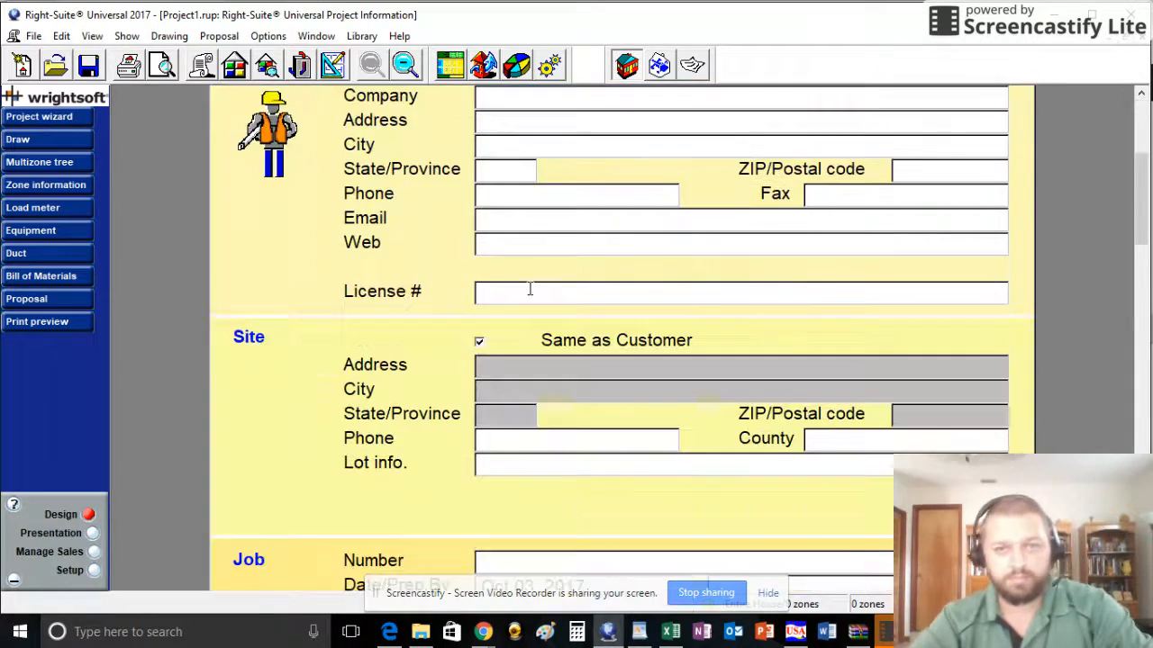
left_click(519, 266)
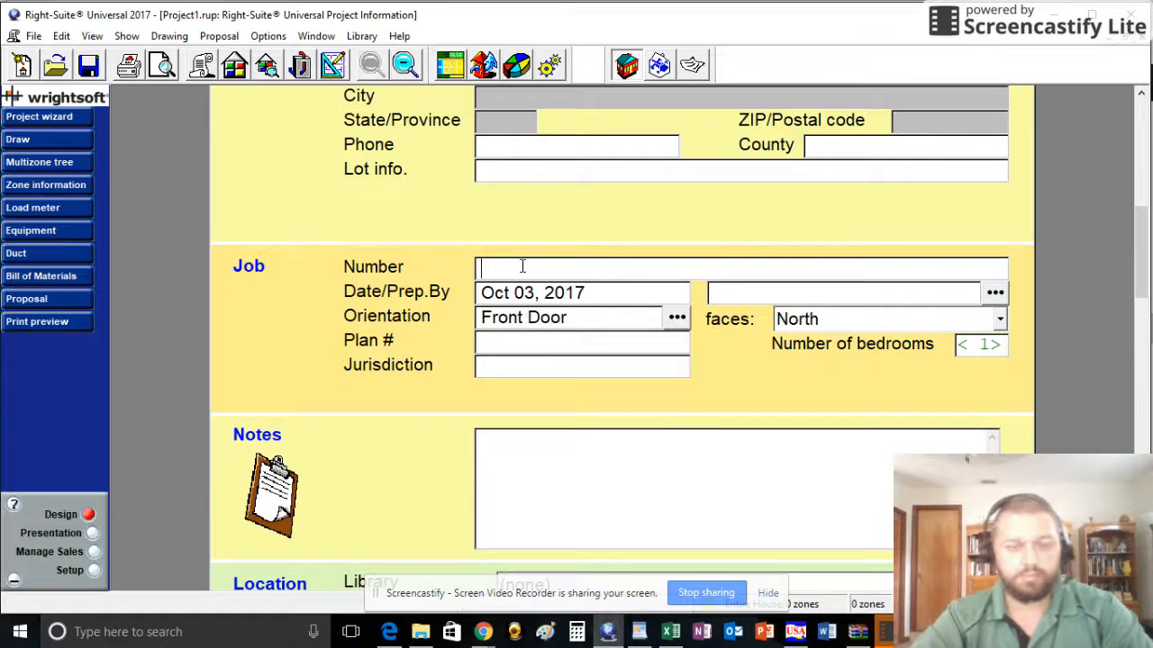
type("Example Home")
left_click(722, 292)
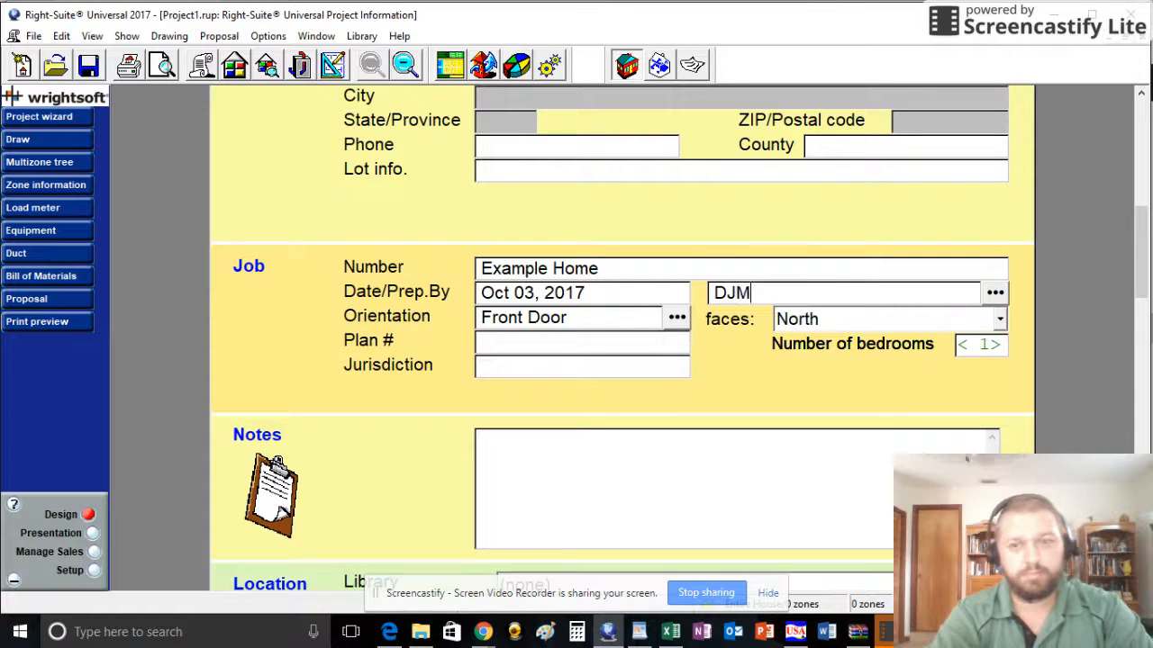
left_click(802, 319)
left_click(814, 386)
left_click(530, 342)
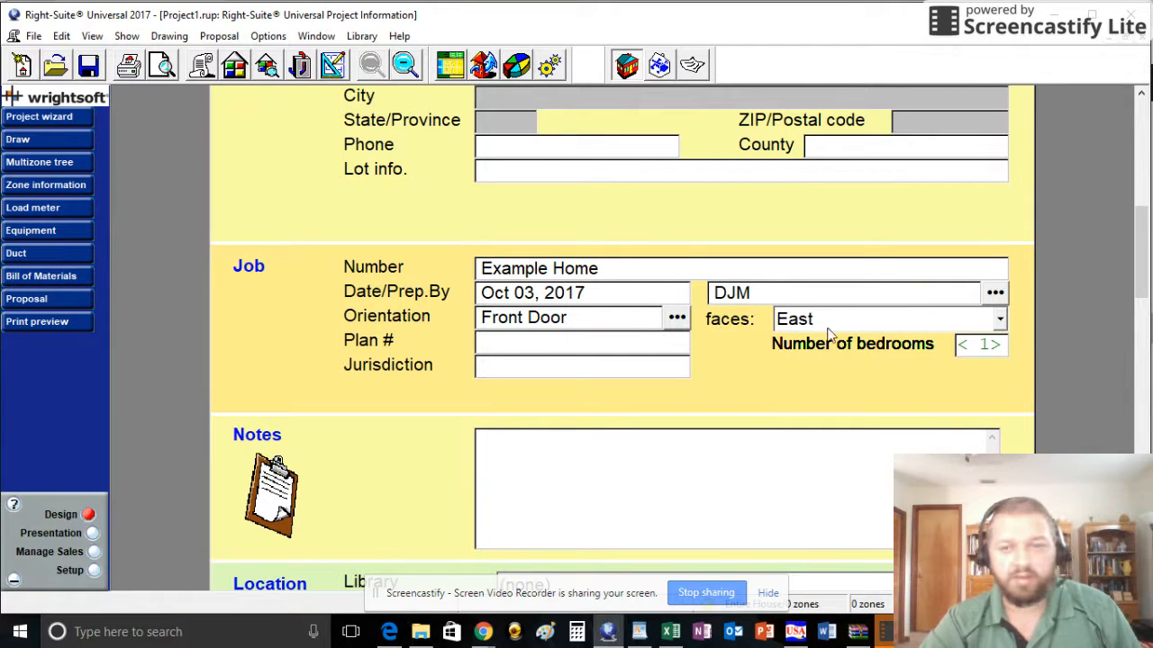
Step: Save the project under the file name "example" in the West Marion folder
left_click(33, 36)
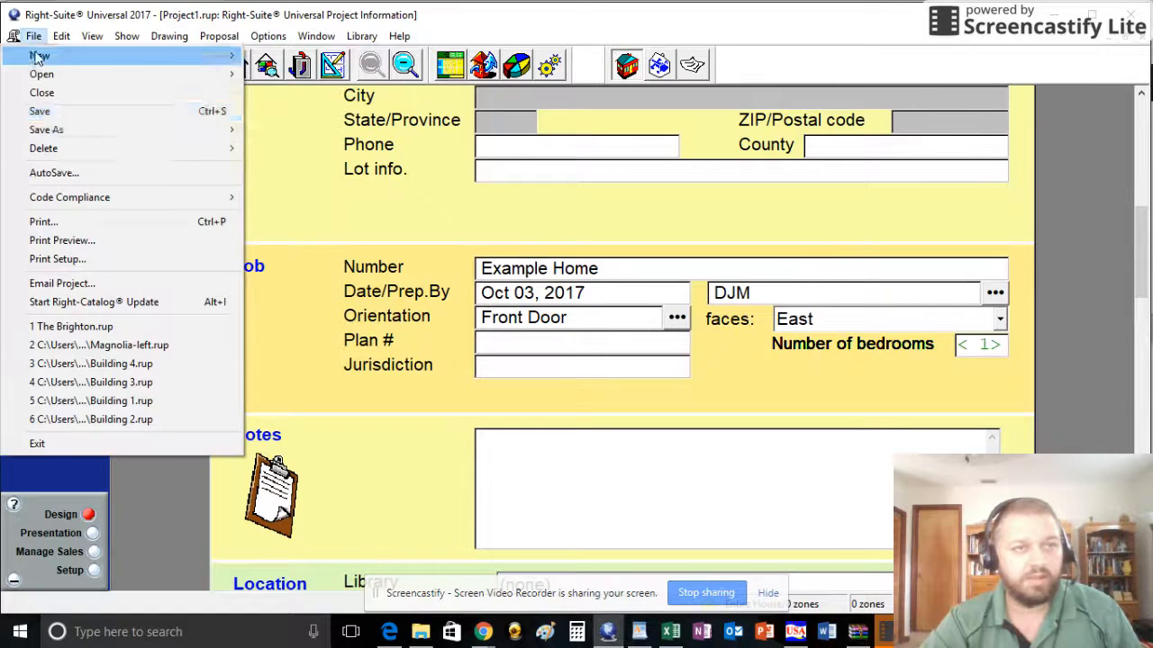
mouse_move(76, 133)
left_click(308, 129)
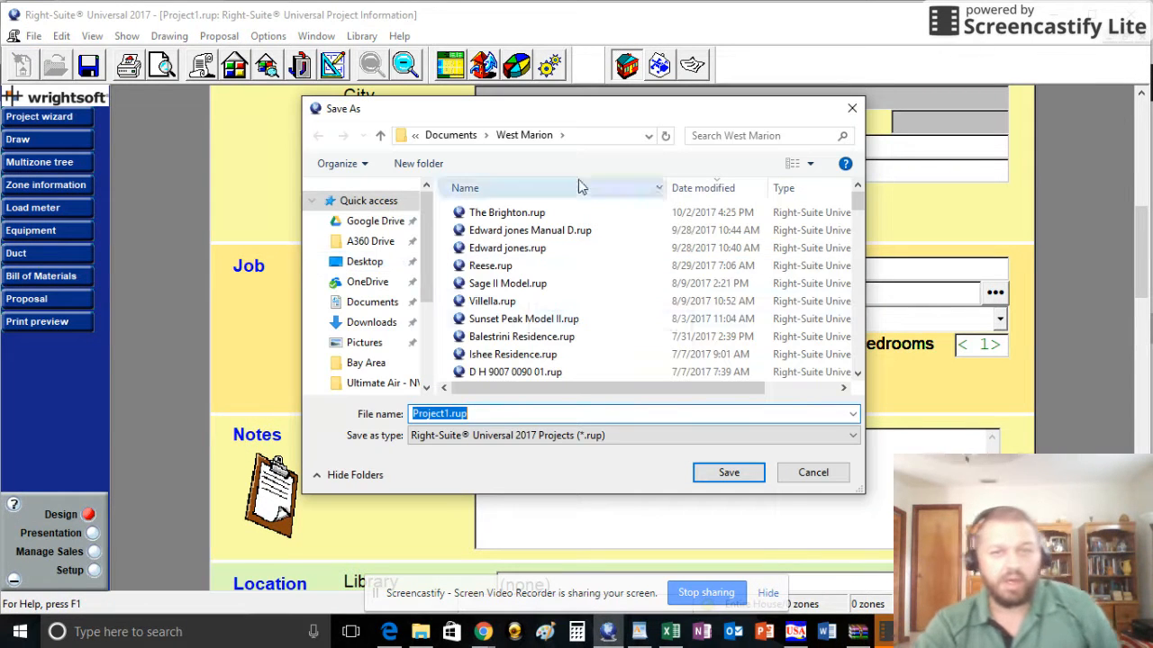
type("example")
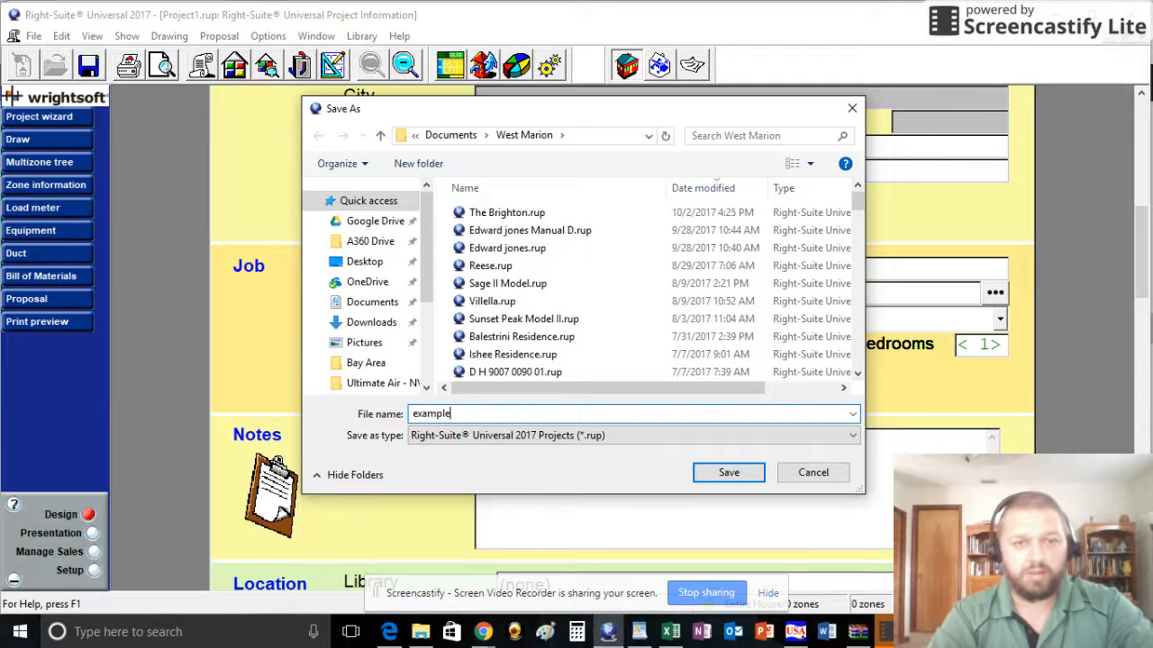
key("Return")
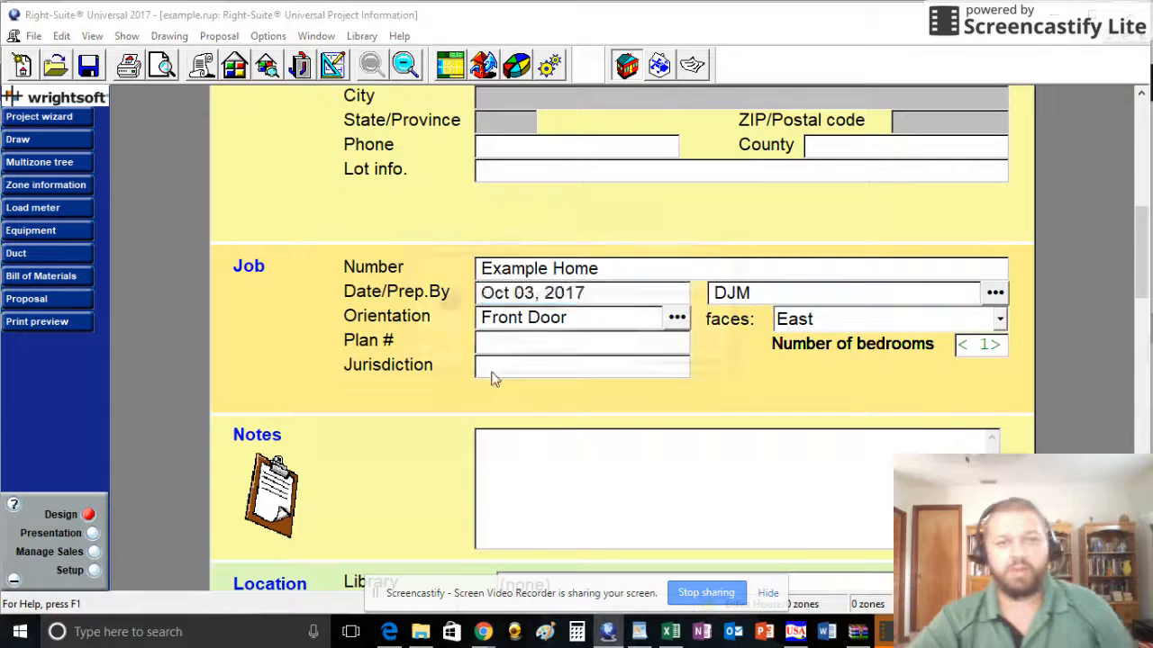
Step: Capitalize the first letter of the customer name so it reads "Example Home"
left_click(686, 358)
scroll(599, 358, "up", 10)
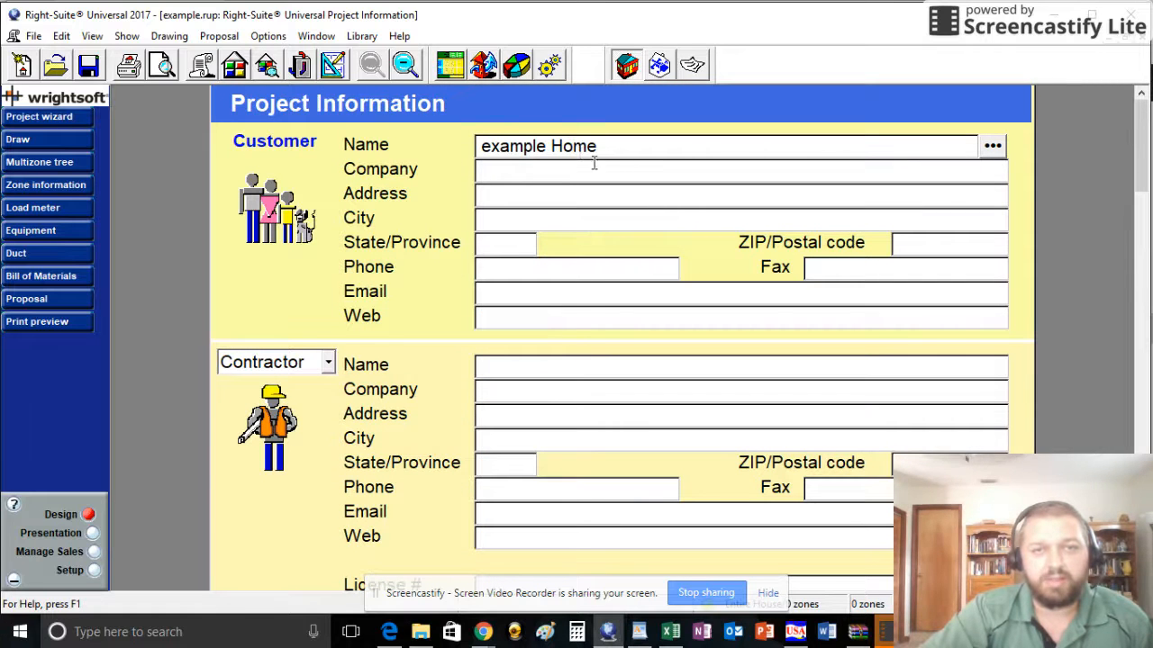
left_click(492, 147)
key("BackSpace")
type("E")
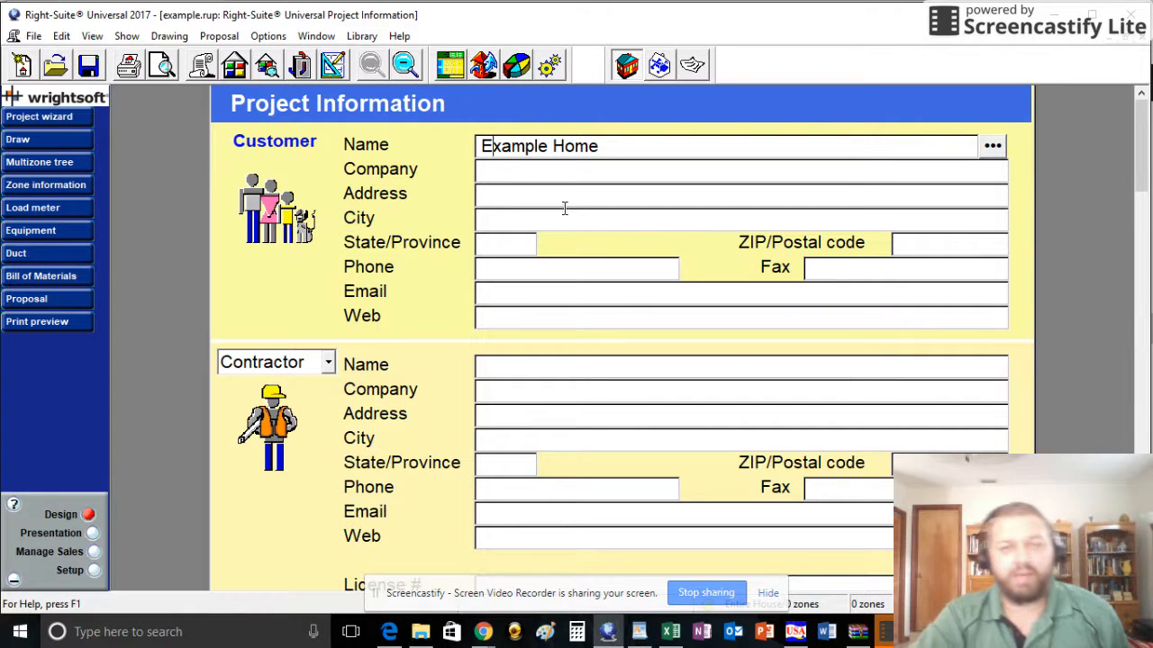
Step: In the drawing view, rotate the compass so north points right, and accept the attic ceiling construction with asphalt shingles and R-30 insulation
left_click(333, 64)
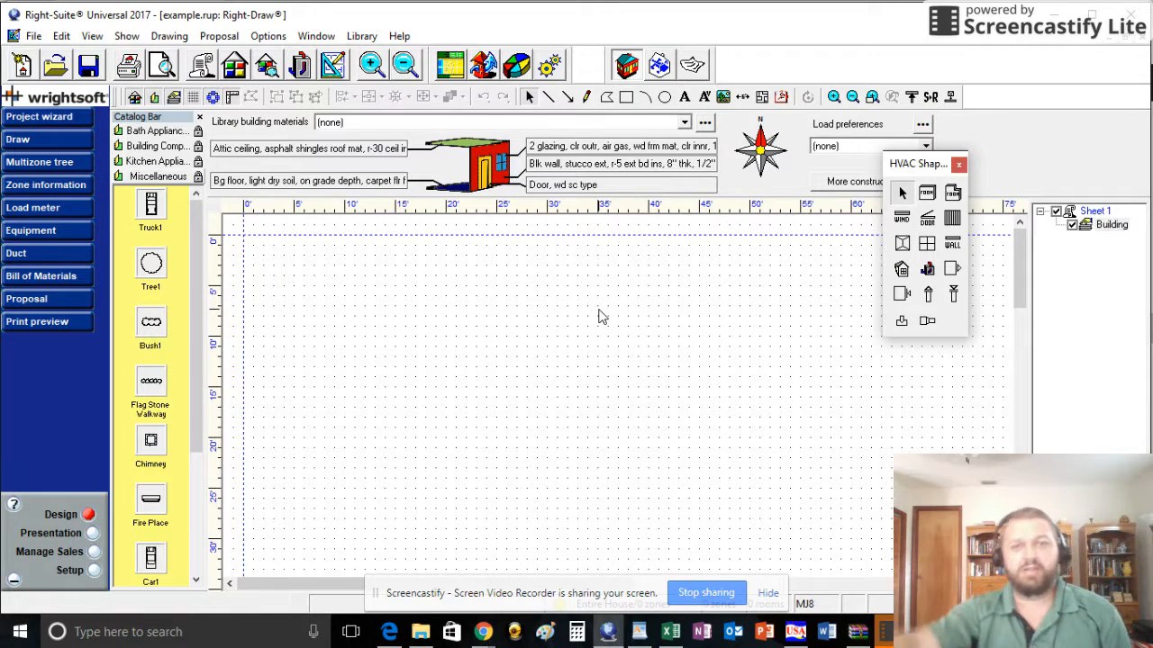
left_click(774, 161)
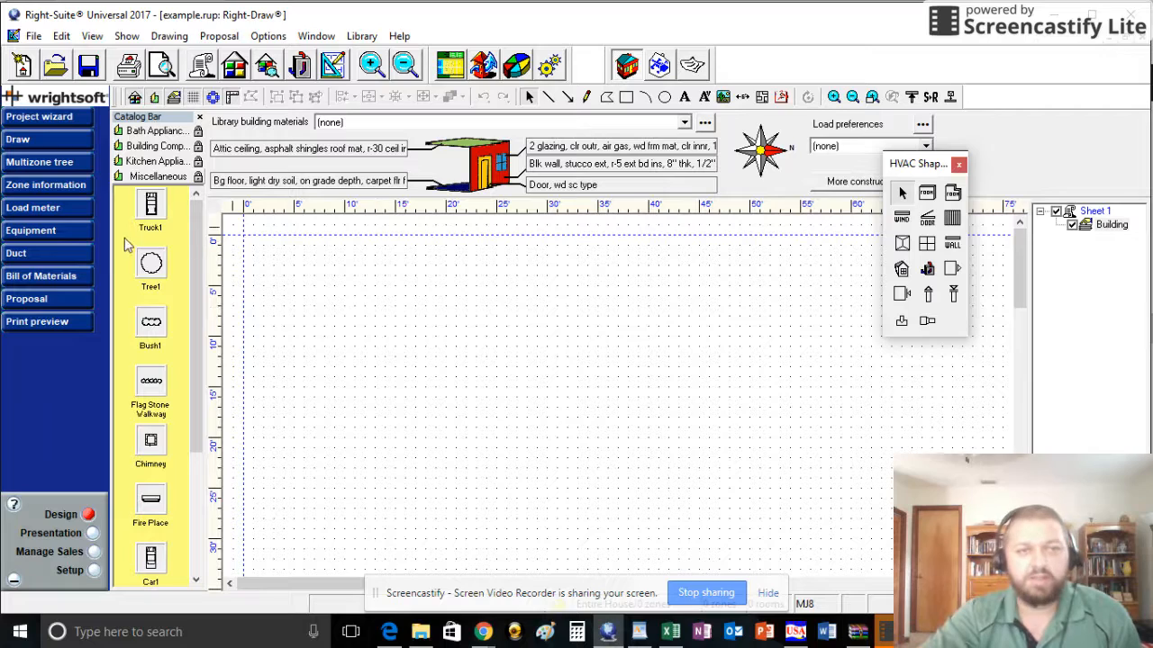
left_click(360, 150)
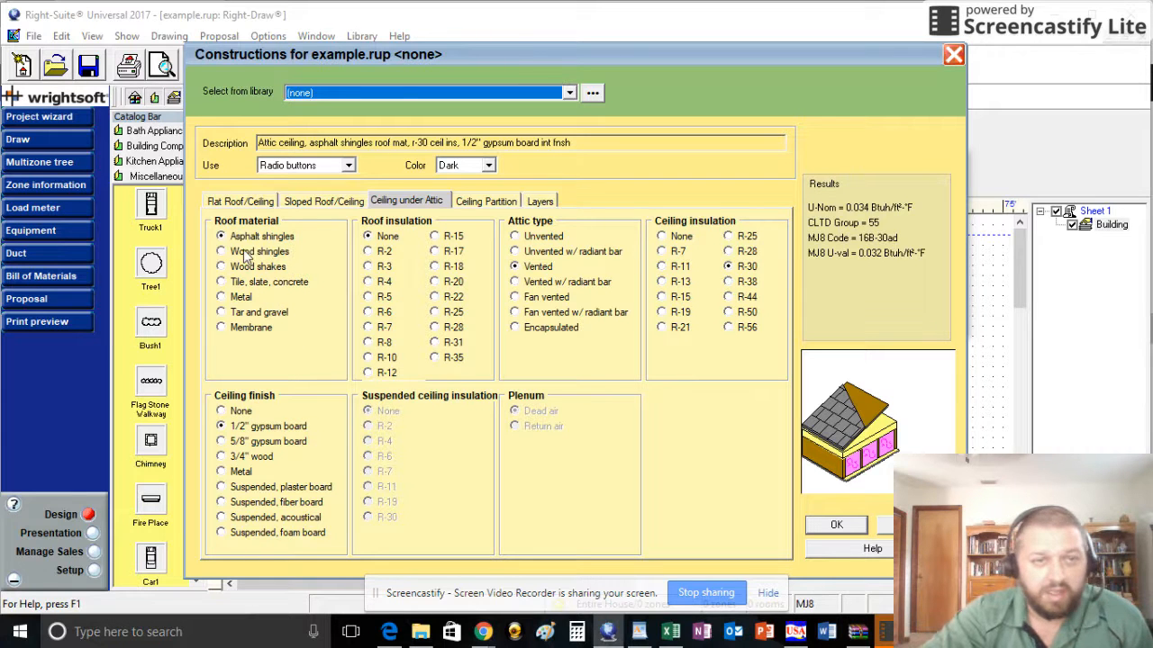
left_click(839, 526)
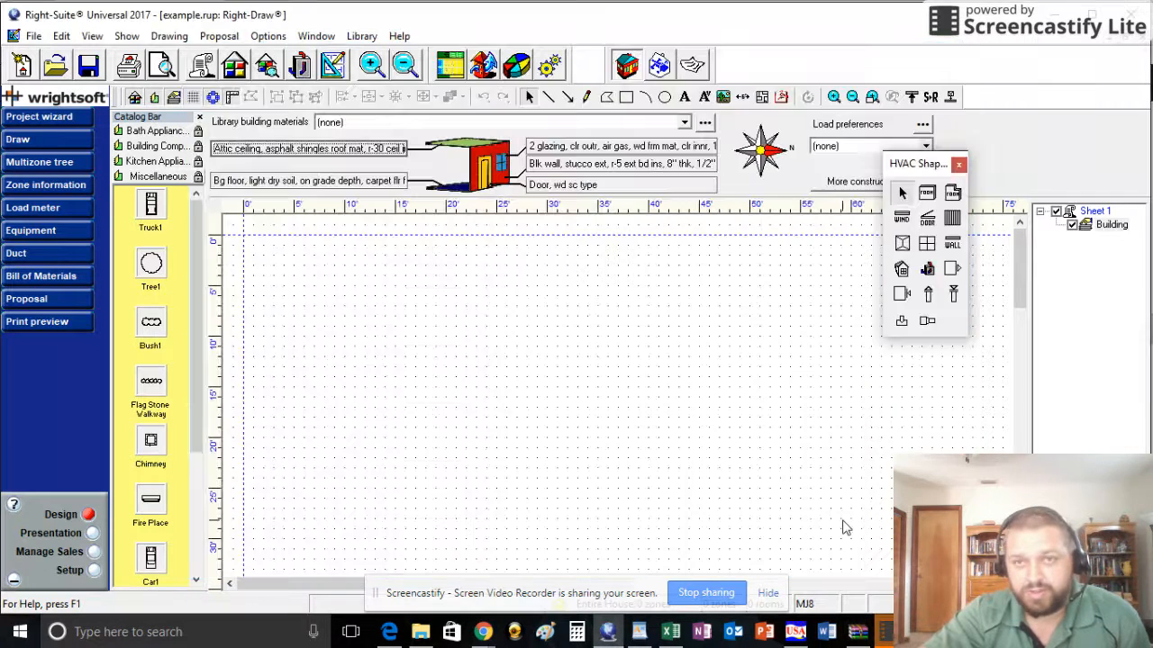
Step: Set the double-pane window construction to a clear low-e outer pane, vinyl frame and argon fill gas
double_click(573, 148)
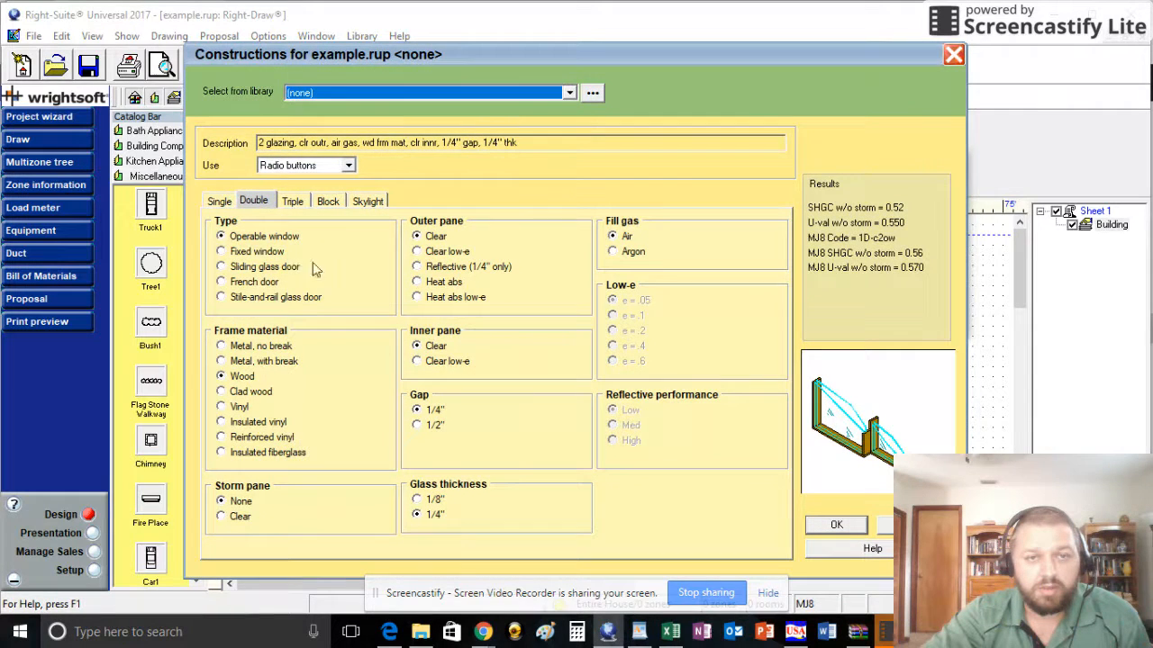
left_click(417, 252)
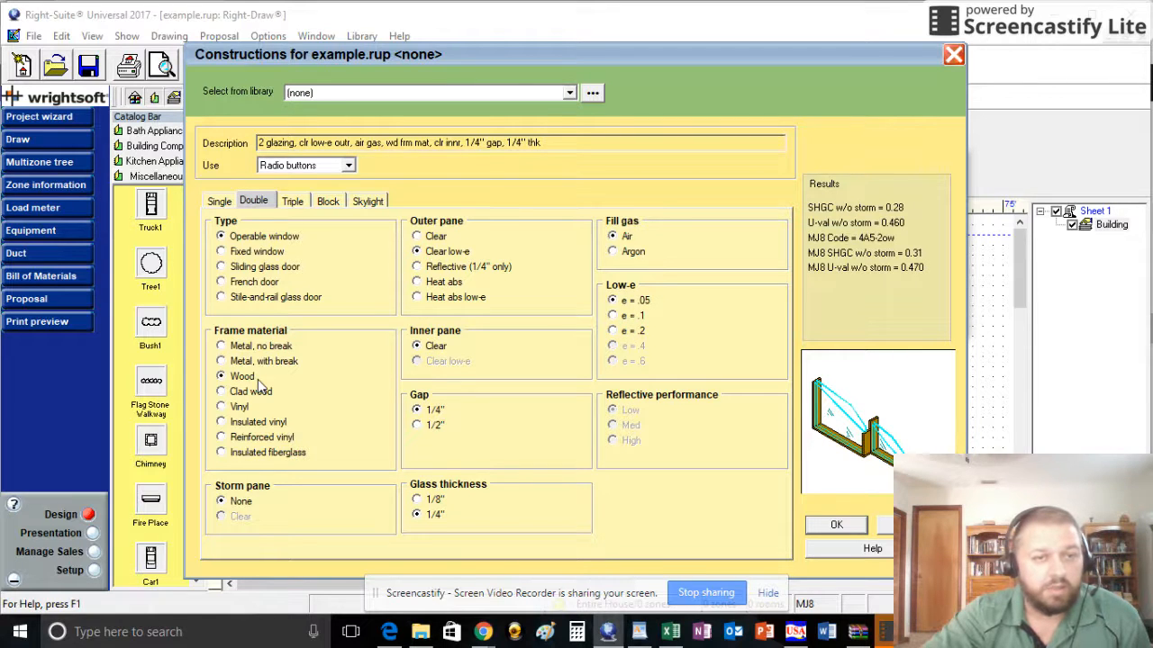
left_click(221, 346)
left_click(221, 407)
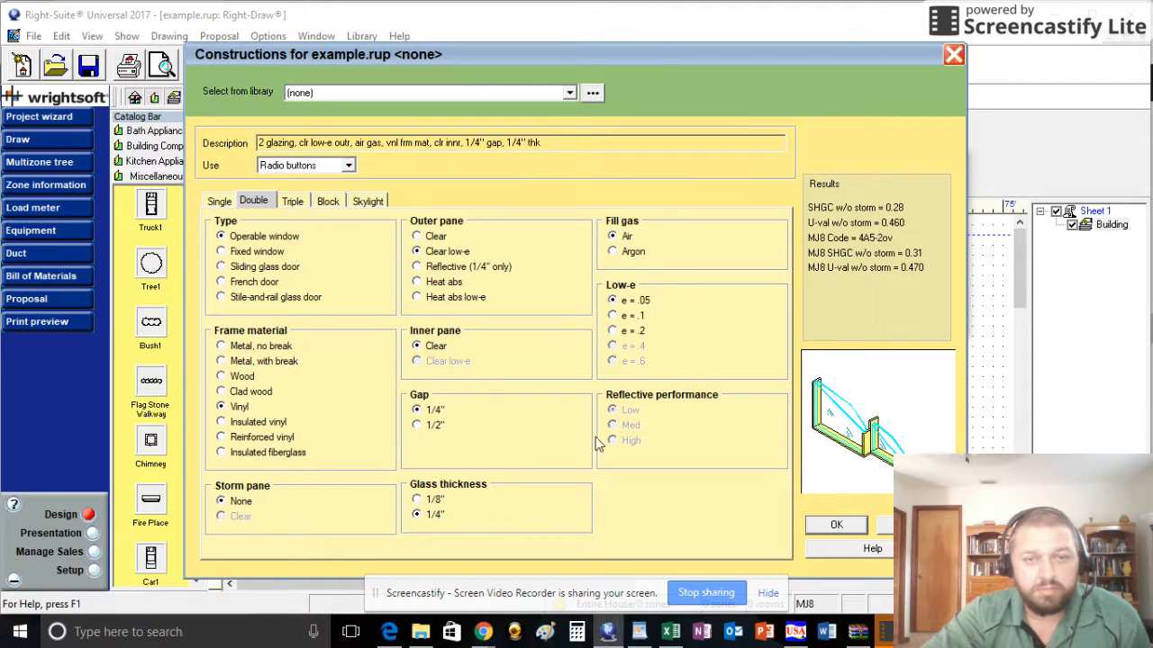
left_click(630, 253)
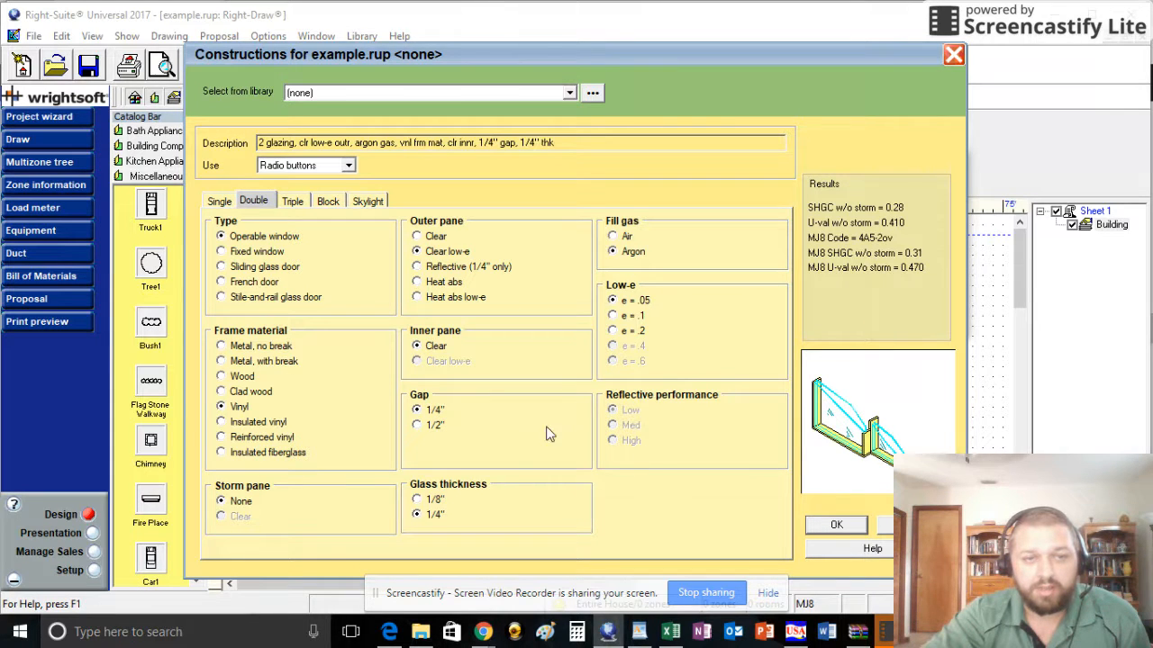
left_click(836, 526)
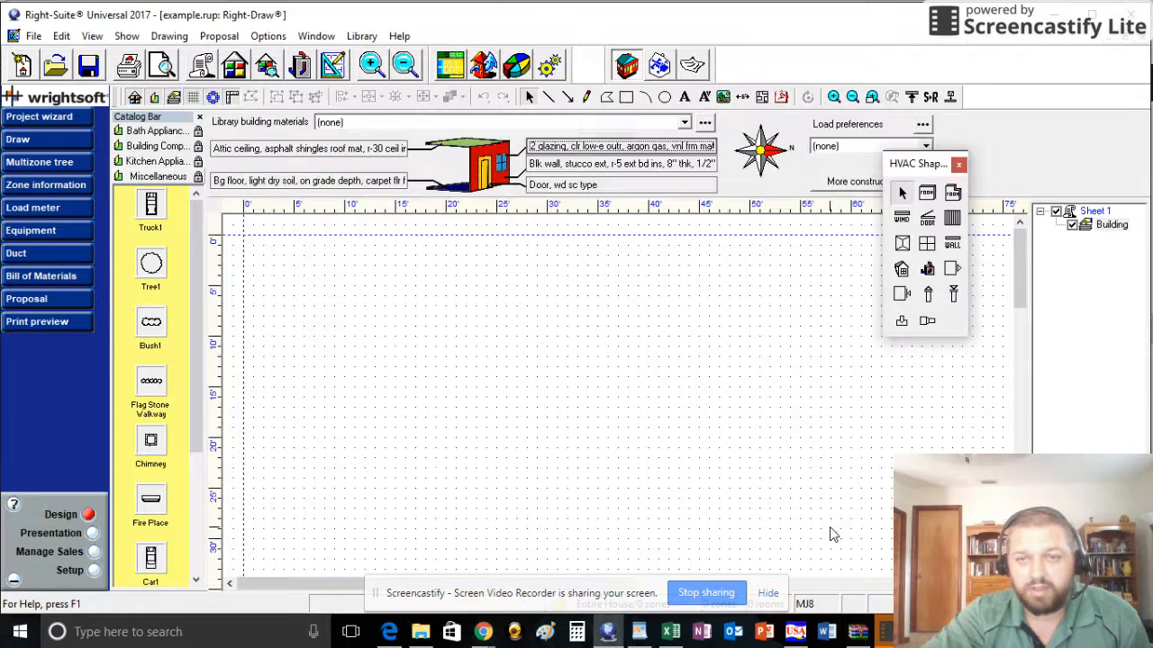
Step: Reopen the window construction and check its SHGC and U-value results
left_click(620, 147)
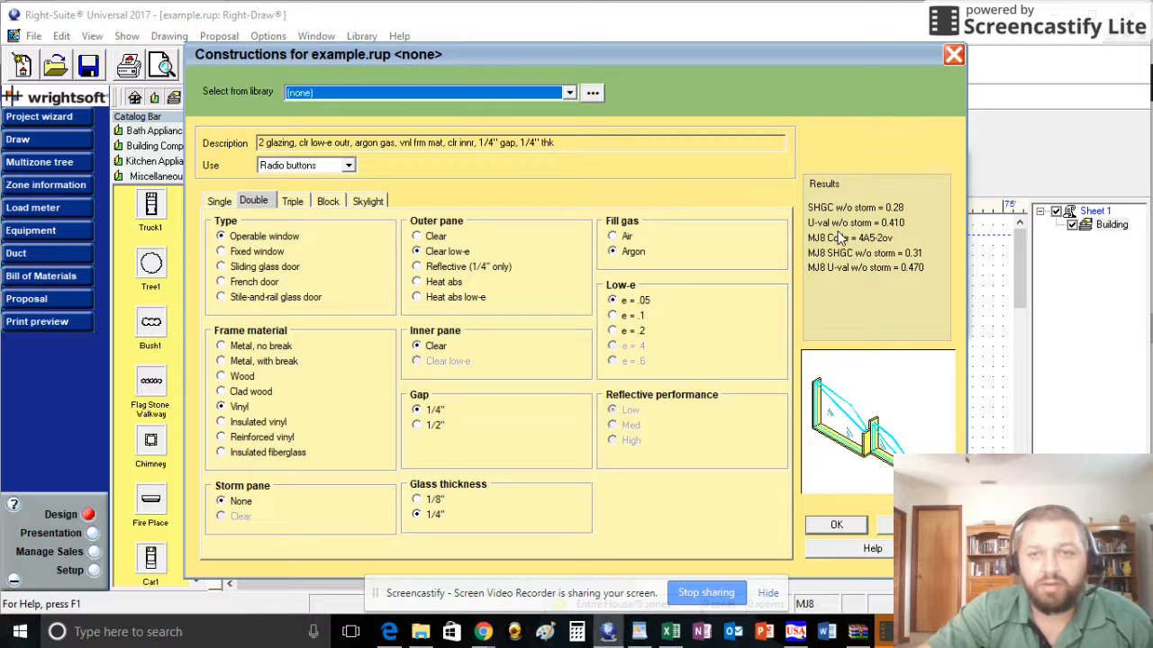
left_click(897, 224)
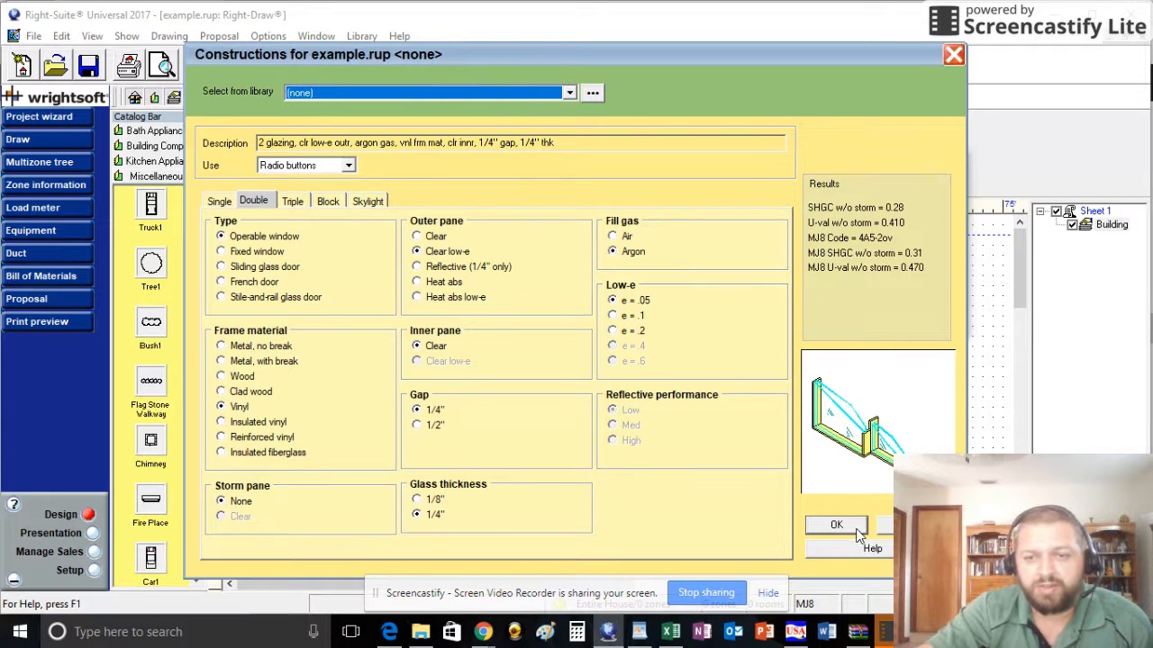
left_click(832, 524)
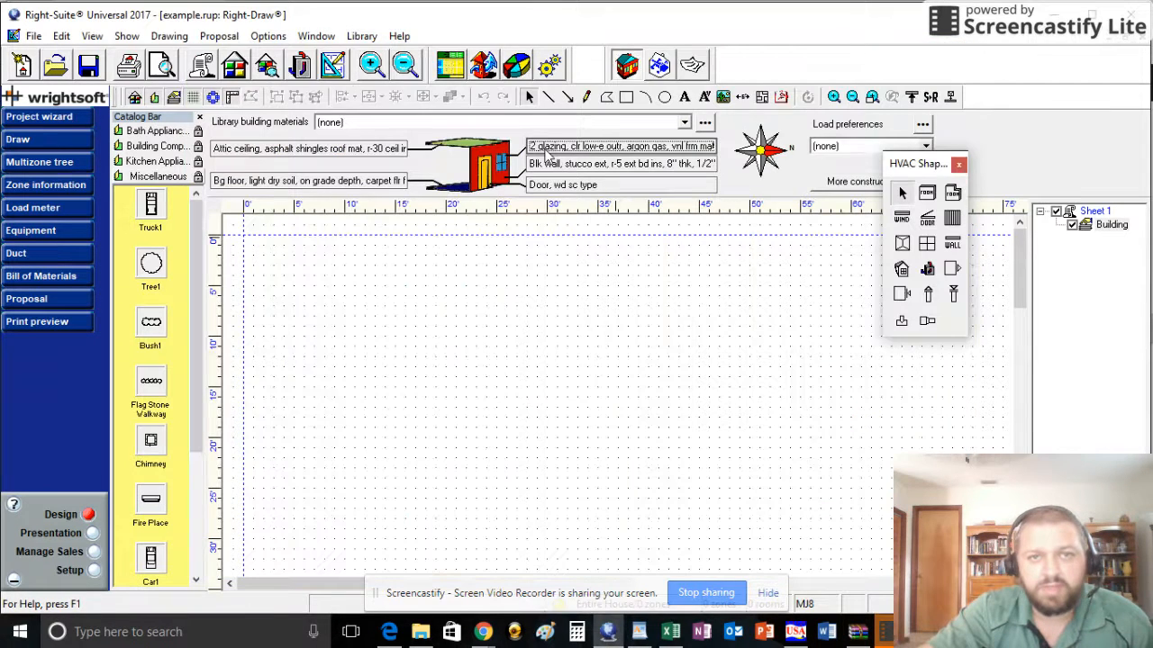
Step: Review the block wall, wood solid core door and on-grade floor constructions, accepting each with its current settings
double_click(563, 164)
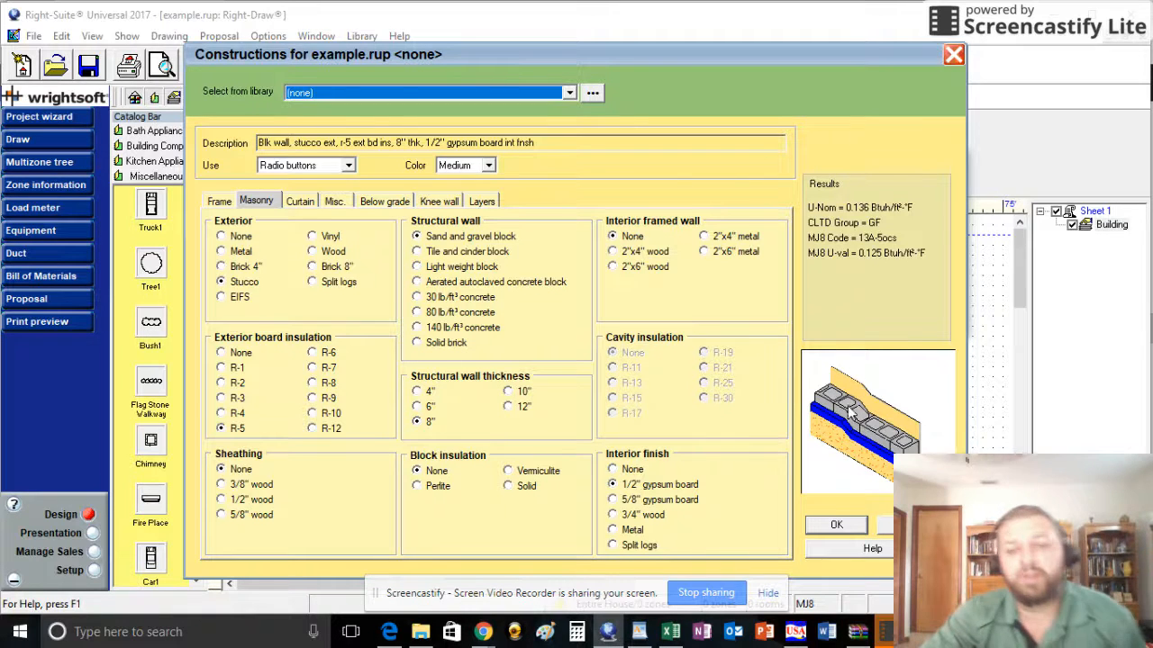
left_click(837, 526)
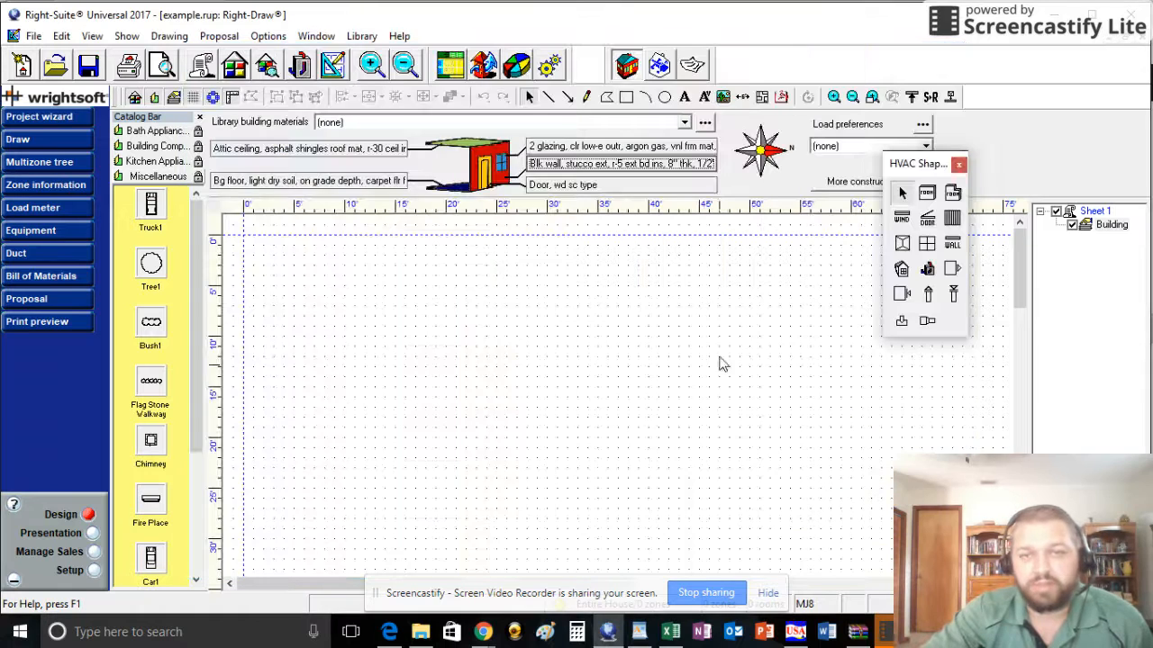
left_click(561, 189)
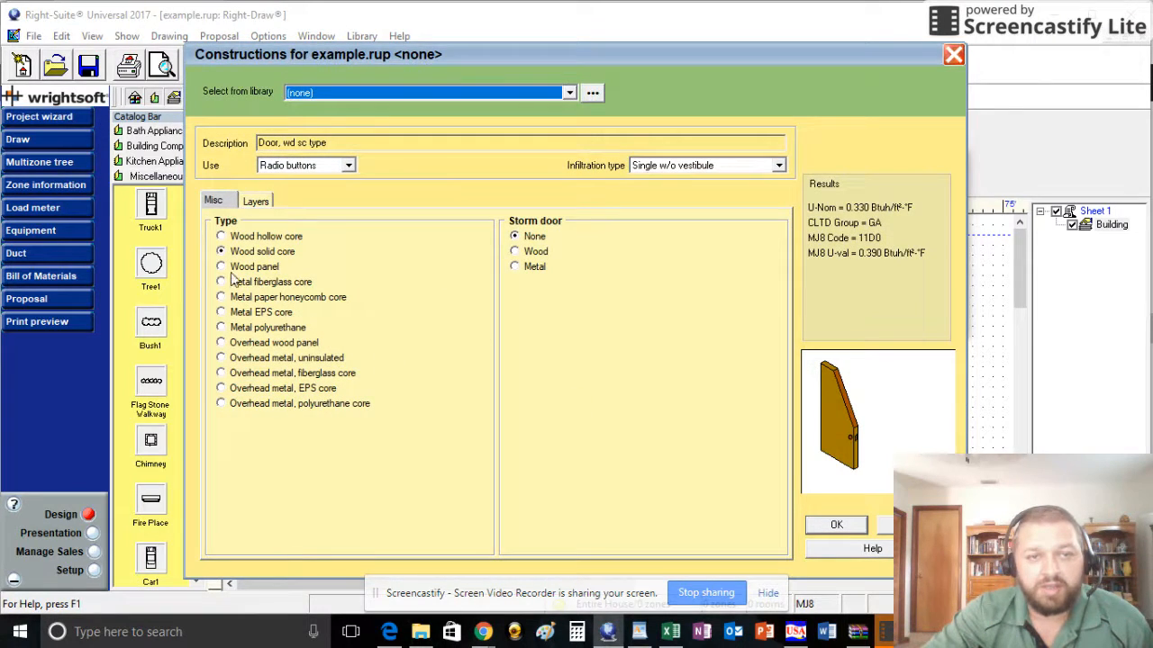
left_click(837, 525)
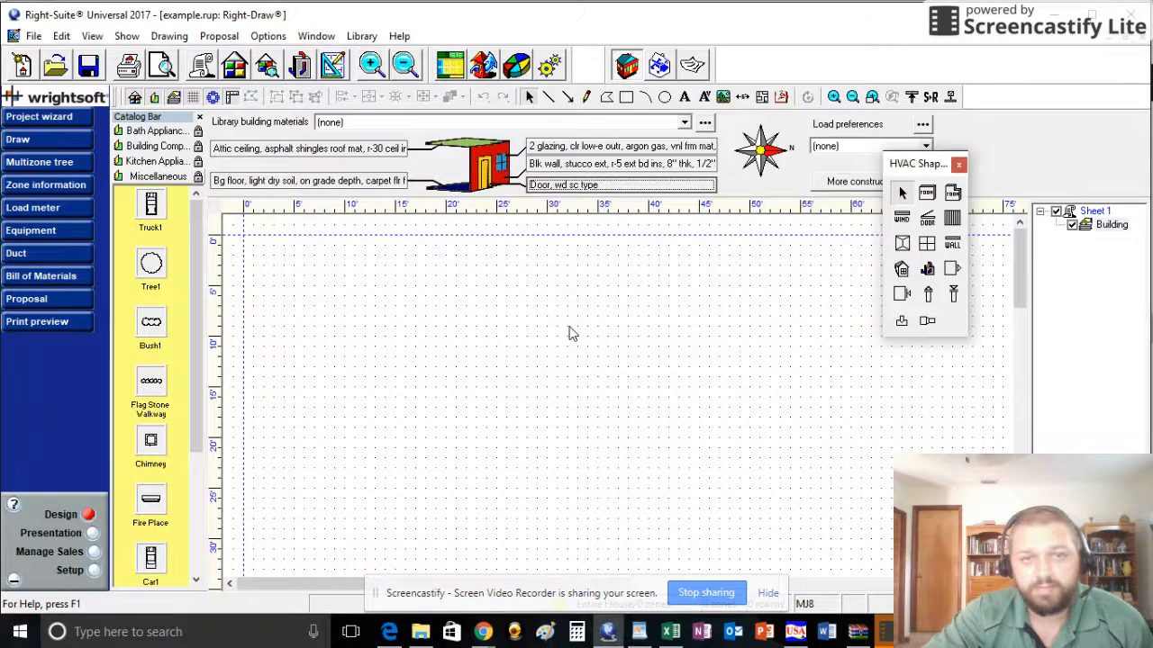
left_click(329, 182)
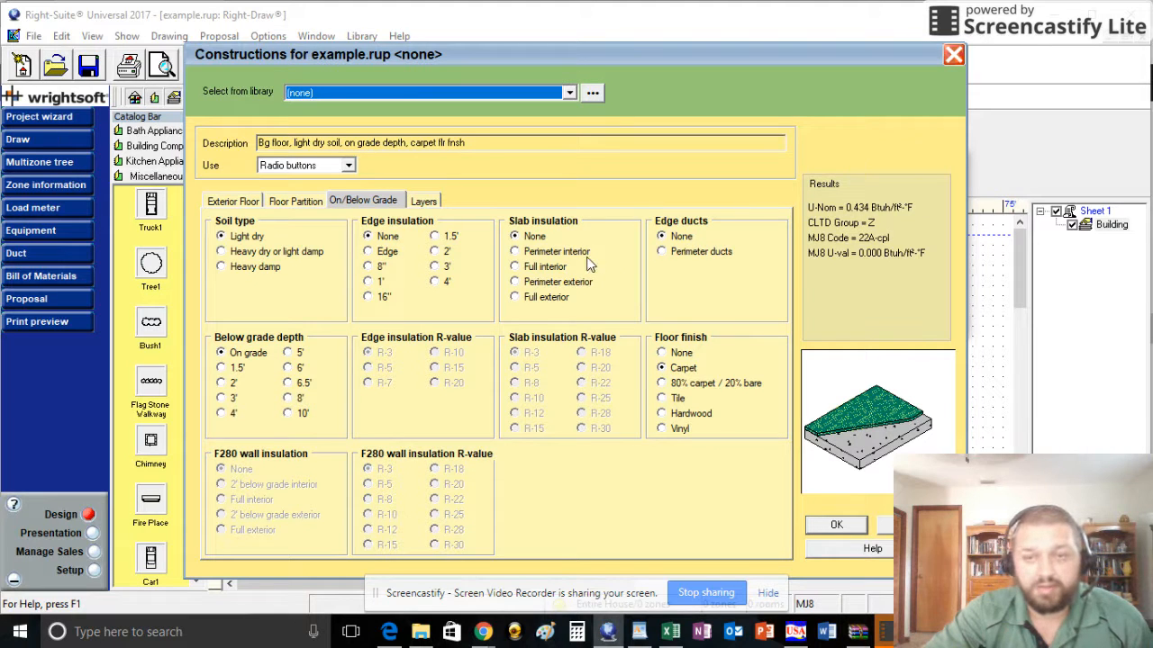
left_click(836, 525)
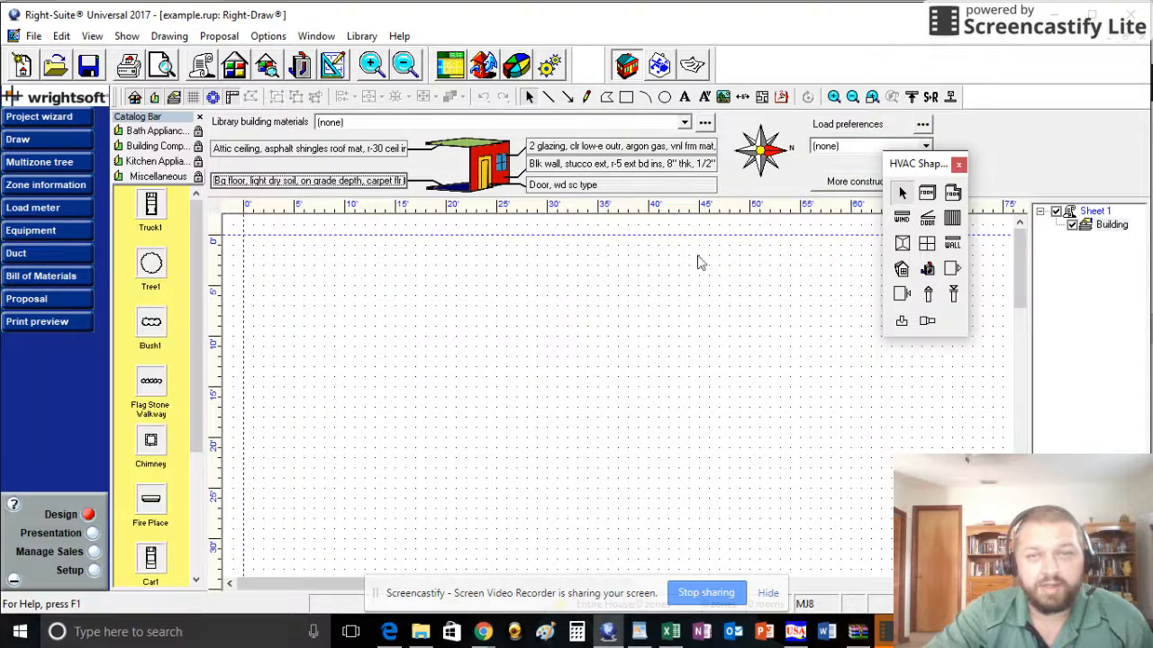
Step: Draw a 16 ft by 12 ft room near the upper-left of the sheet and name it Kitchen
left_click_drag(920, 166, 1014, 123)
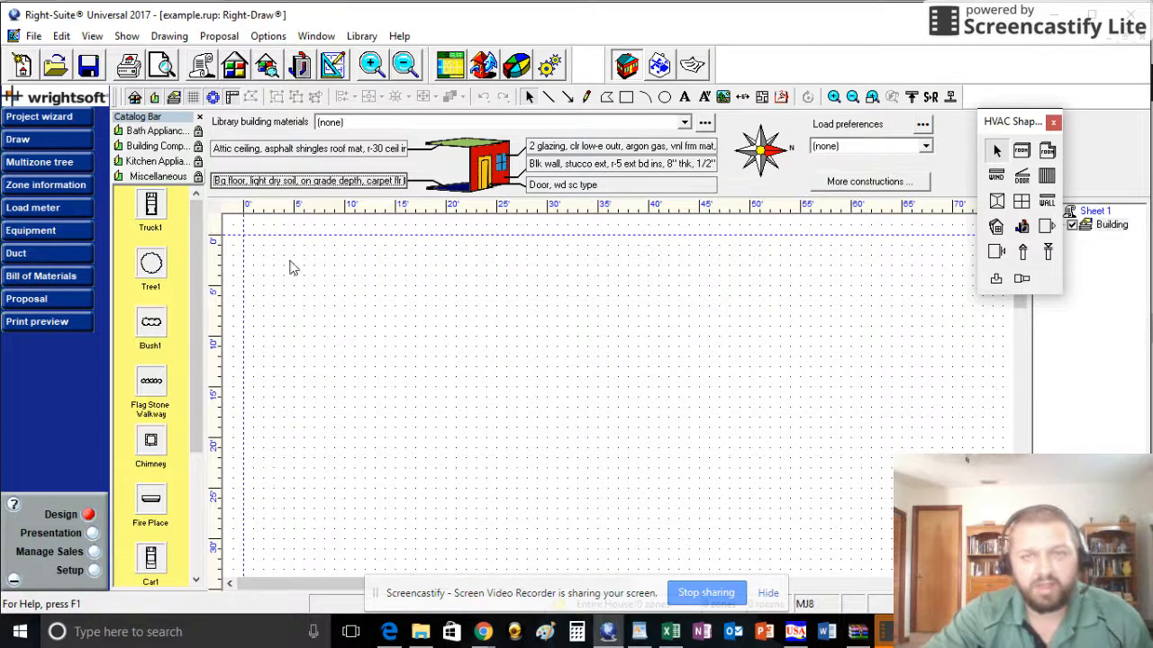
left_click_drag(1028, 128, 1001, 153)
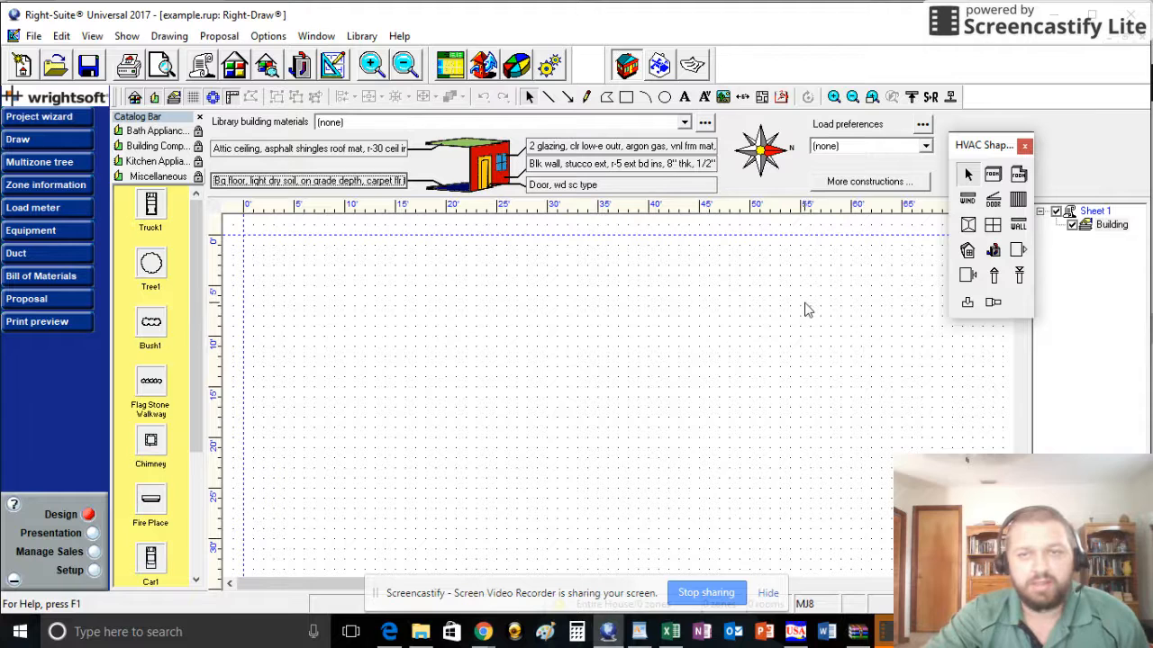
left_click(993, 174)
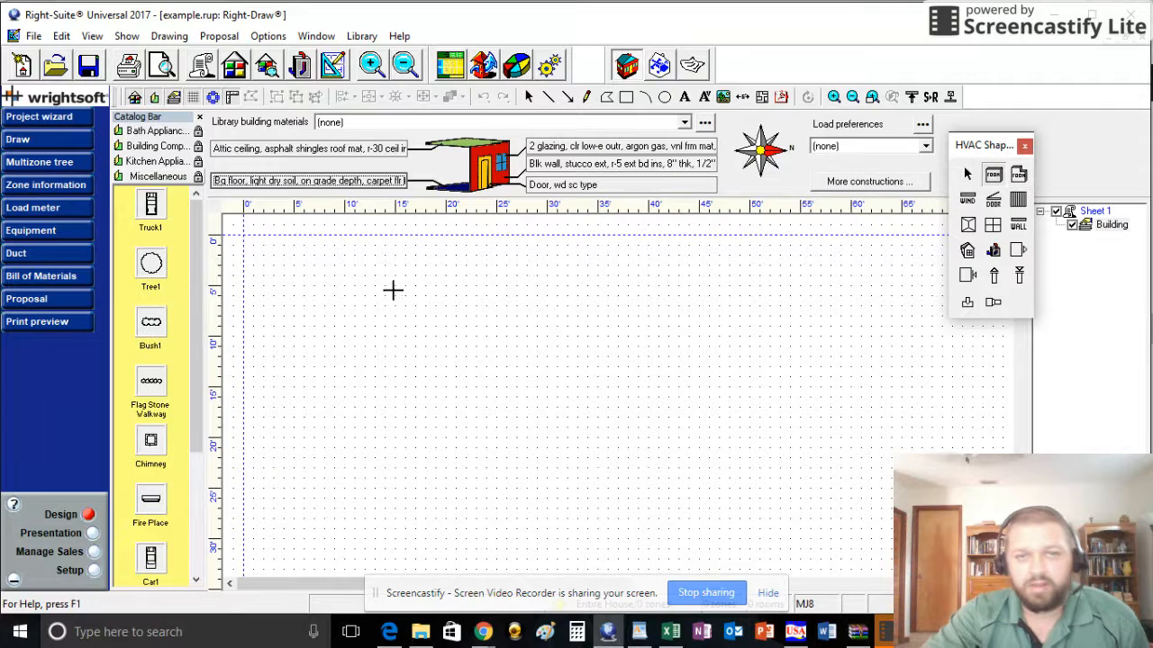
left_click_drag(286, 284, 451, 410)
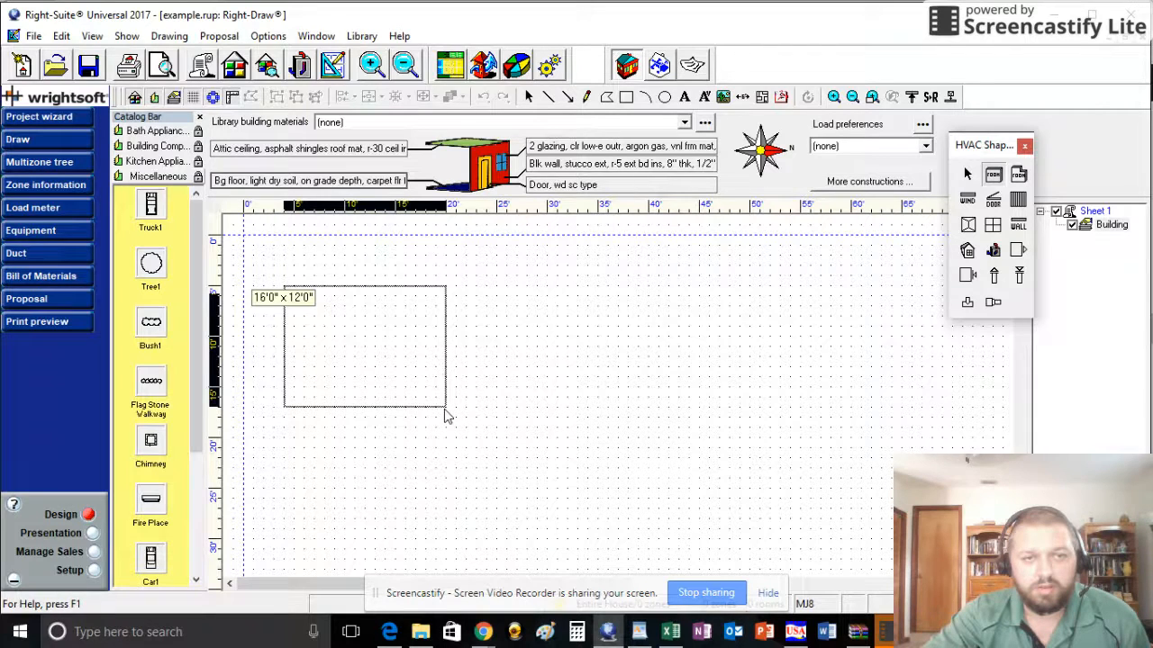
double_click(355, 344)
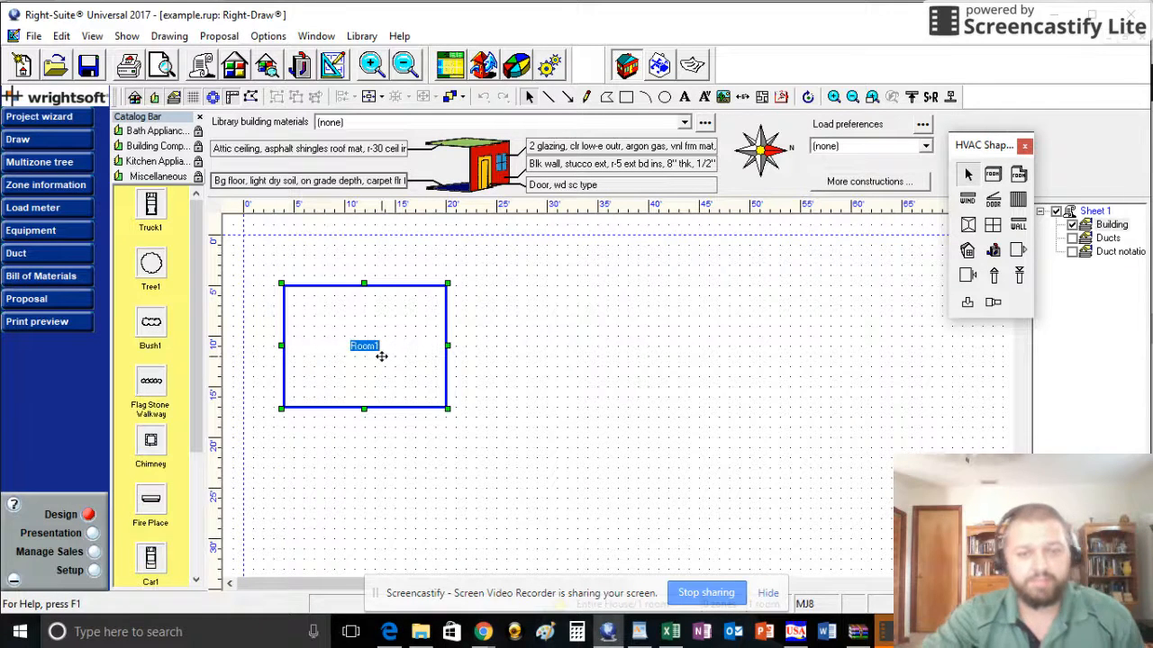
type("K")
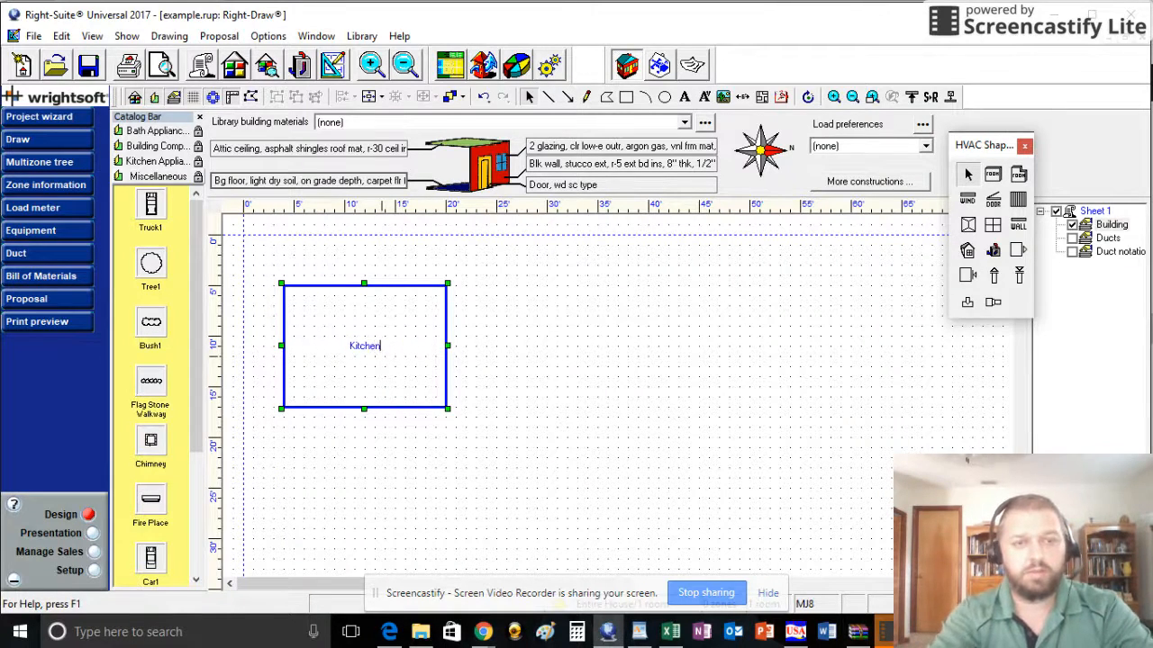
type("itchen")
left_click(565, 344)
Step: Draw a room about 15 ft by 12 ft adjoining the Kitchen's right wall and name it Dining
scroll(548, 442, "down", 2)
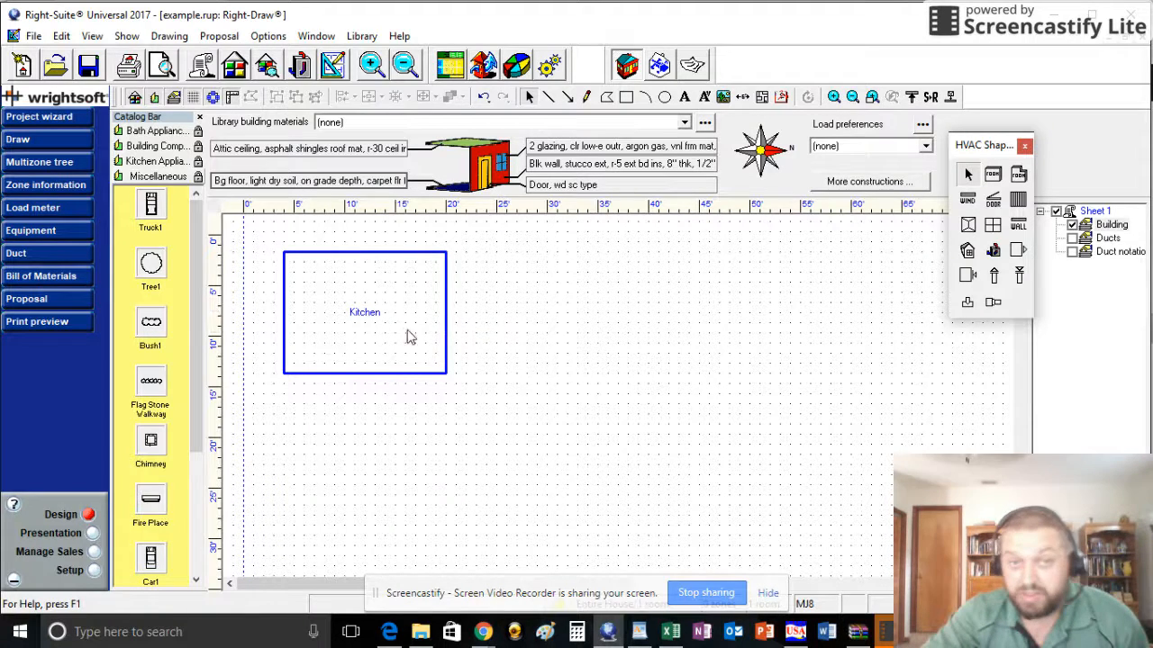
left_click(992, 174)
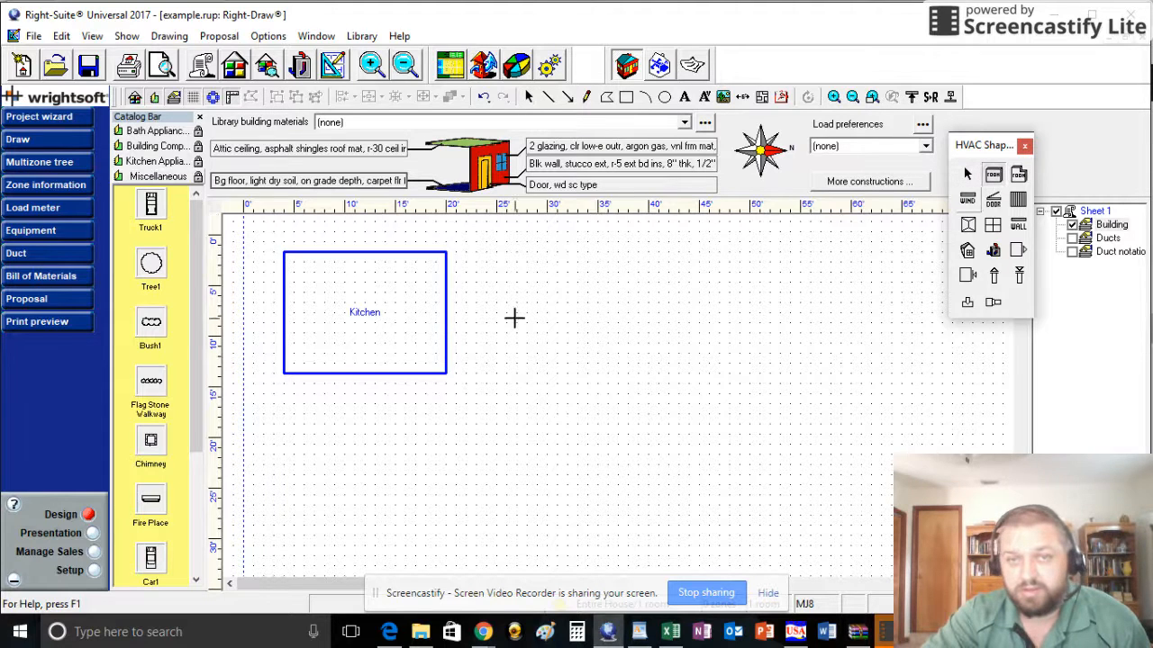
left_click_drag(446, 253, 601, 381)
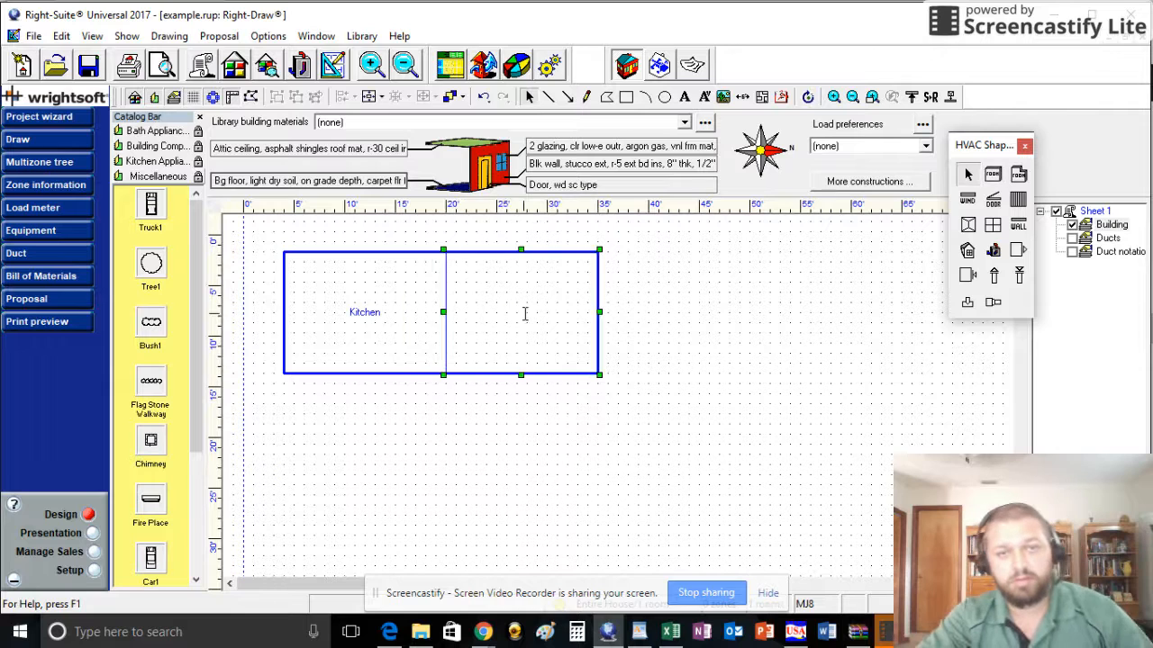
type("Dining")
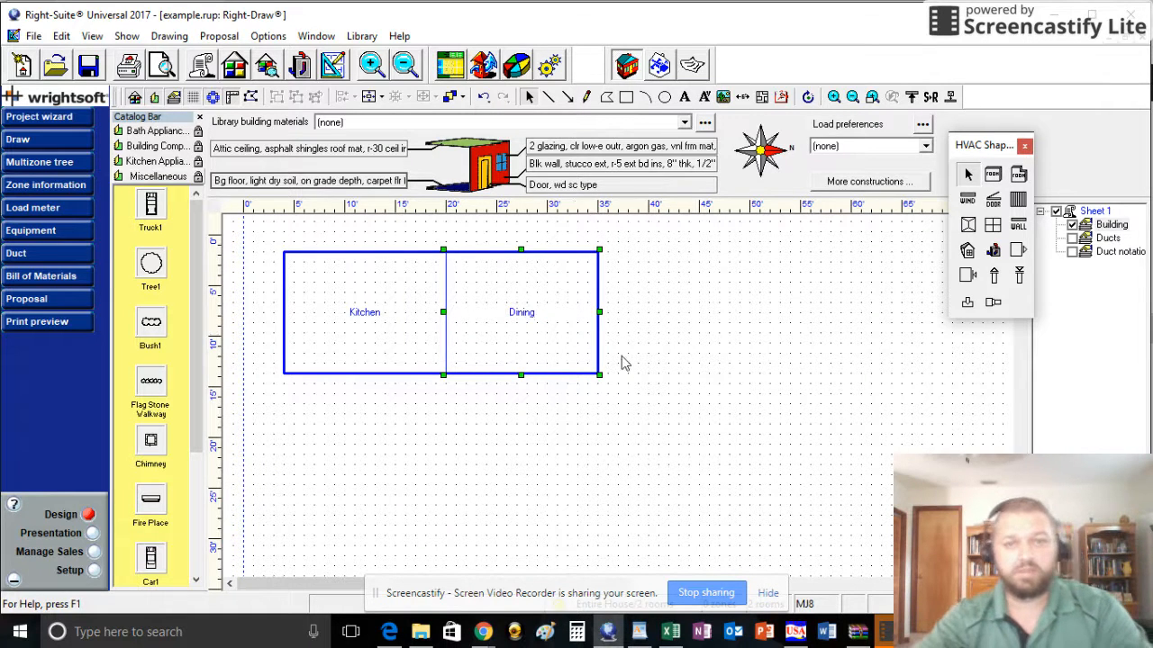
left_click(648, 387)
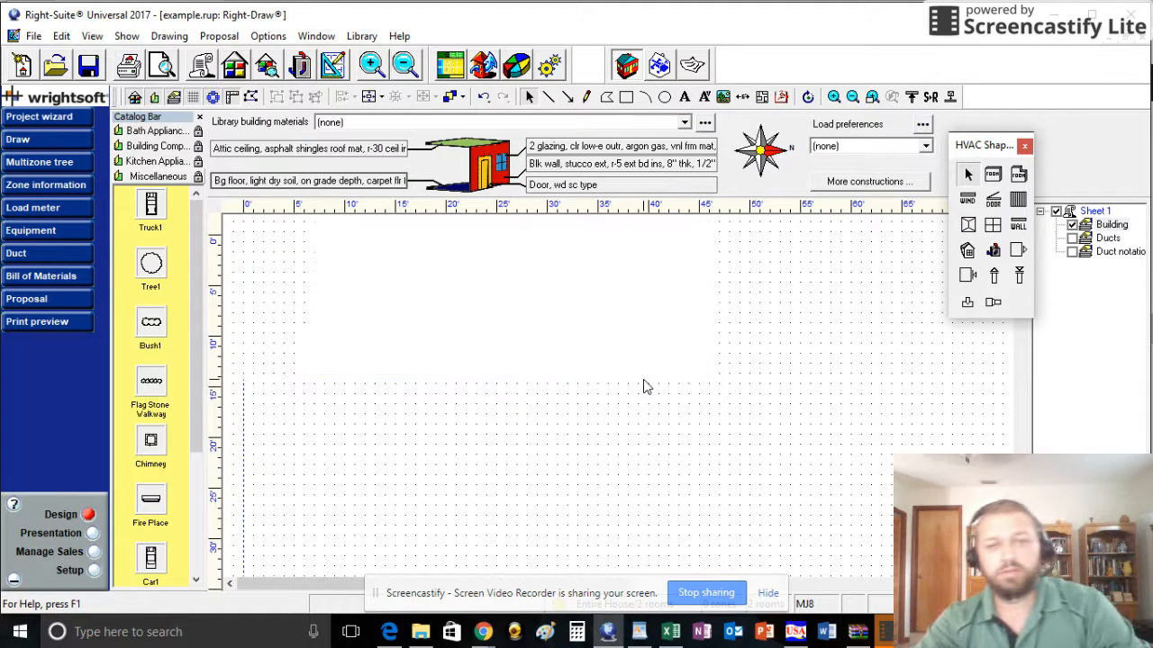
Step: Add a room about 5 ft wide and 9 ft deep against Dining's right wall, aligned along the upper wall, and name it Bath 2
left_click(992, 174)
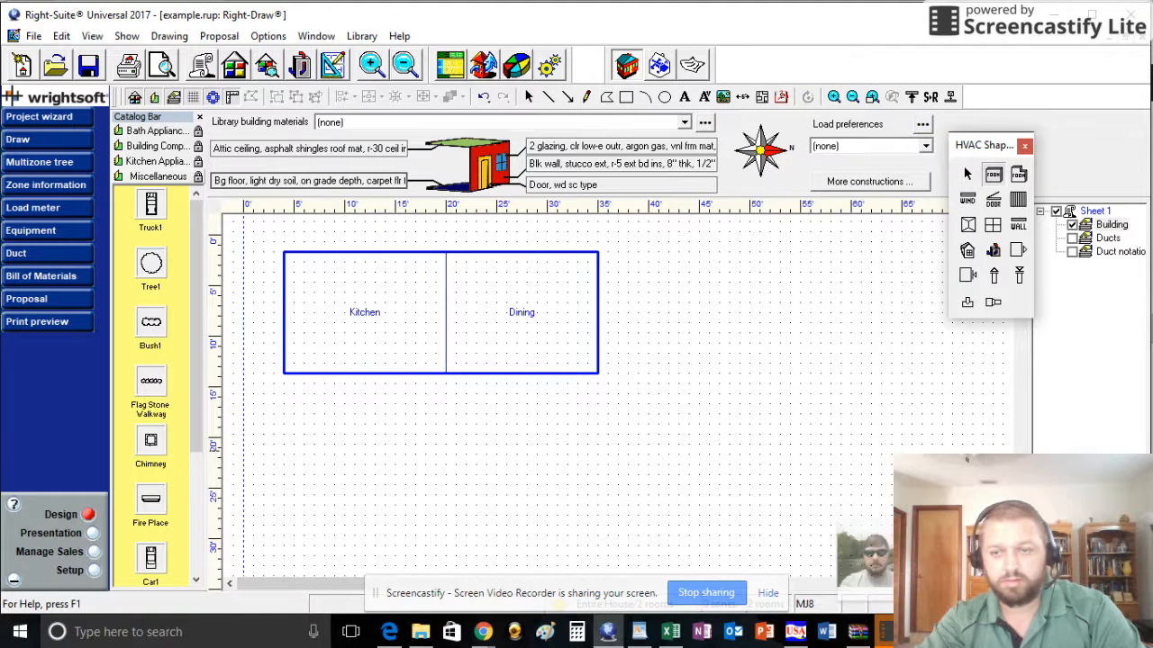
left_click_drag(599, 256, 648, 346)
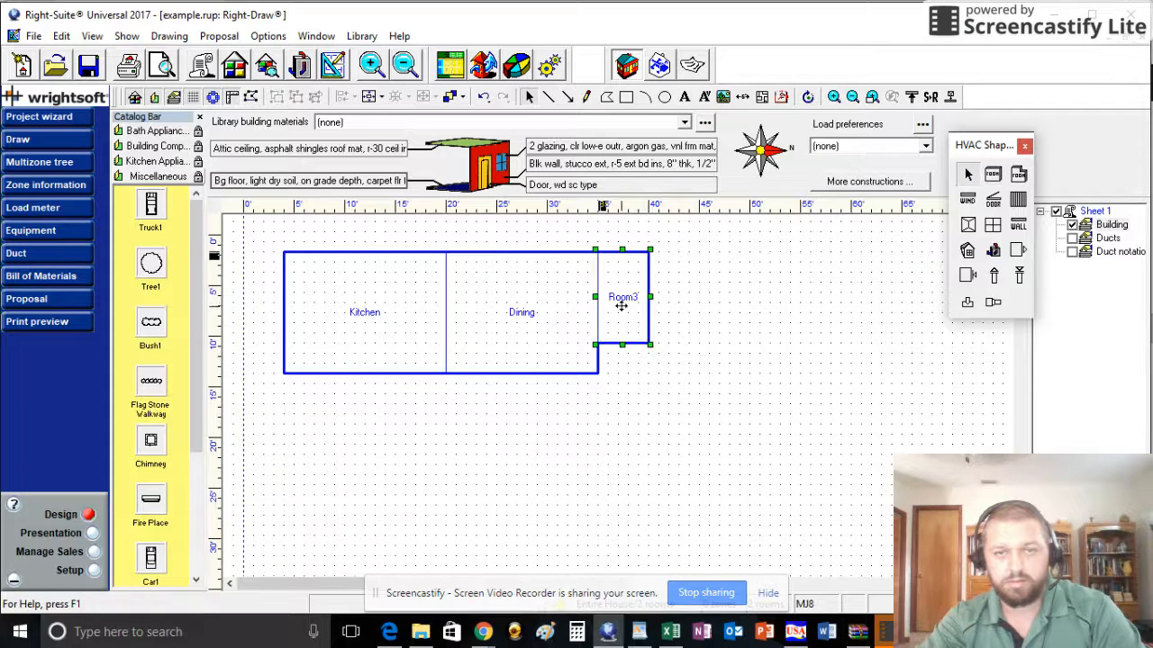
type("Bath 2")
left_click(756, 344)
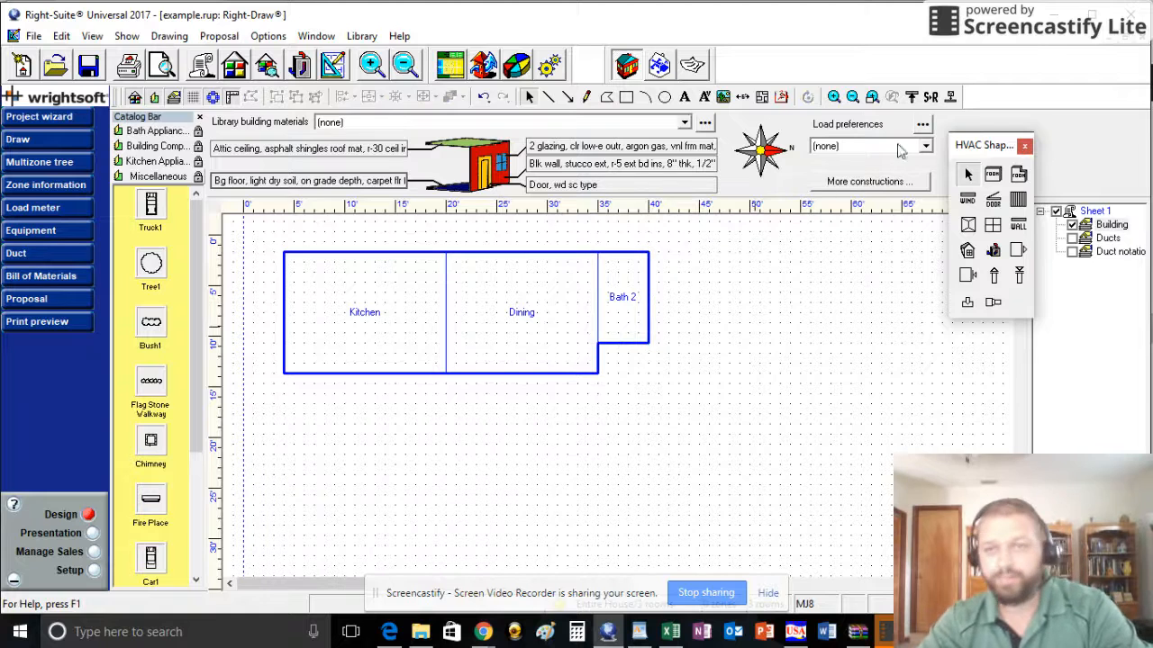
Step: Draw a room about 10 ft by 12 ft to the right of Bath 2, aligned along the upper wall, and name it Bed 2
left_click(996, 176)
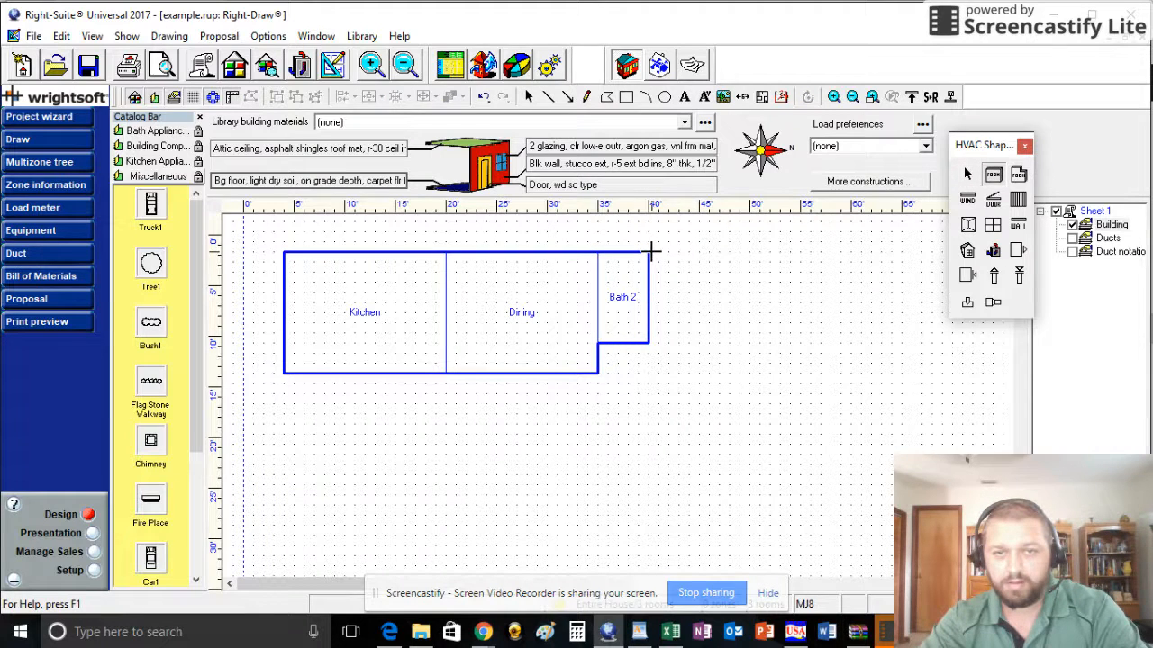
left_click_drag(649, 252, 754, 385)
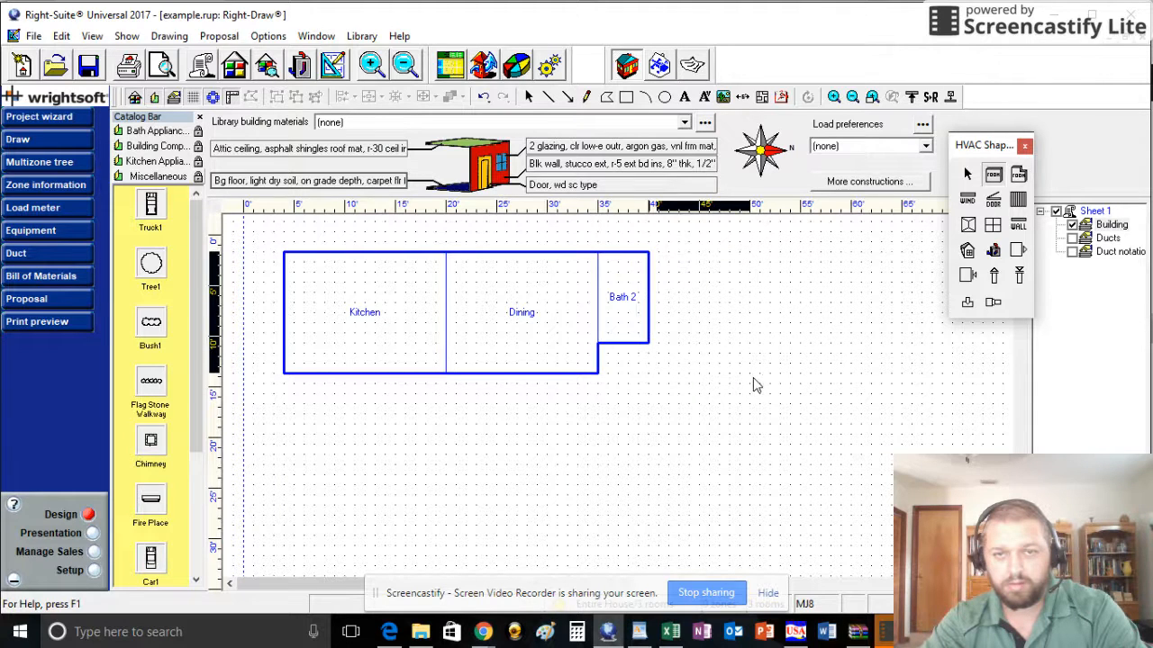
type("Bed 2")
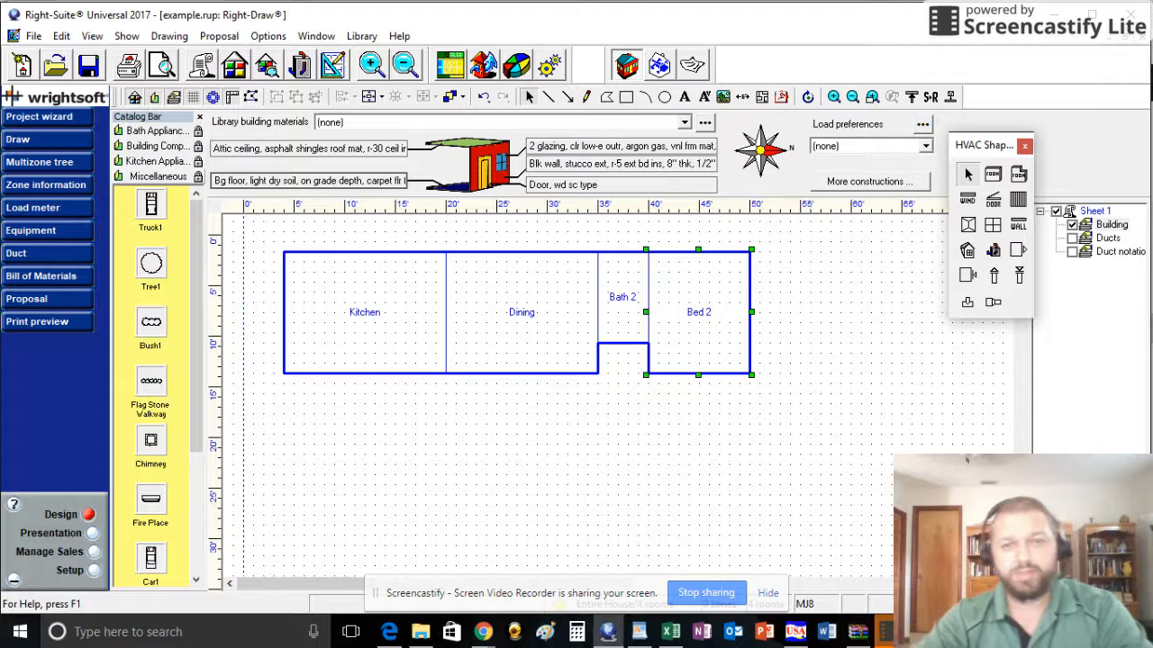
left_click(839, 399)
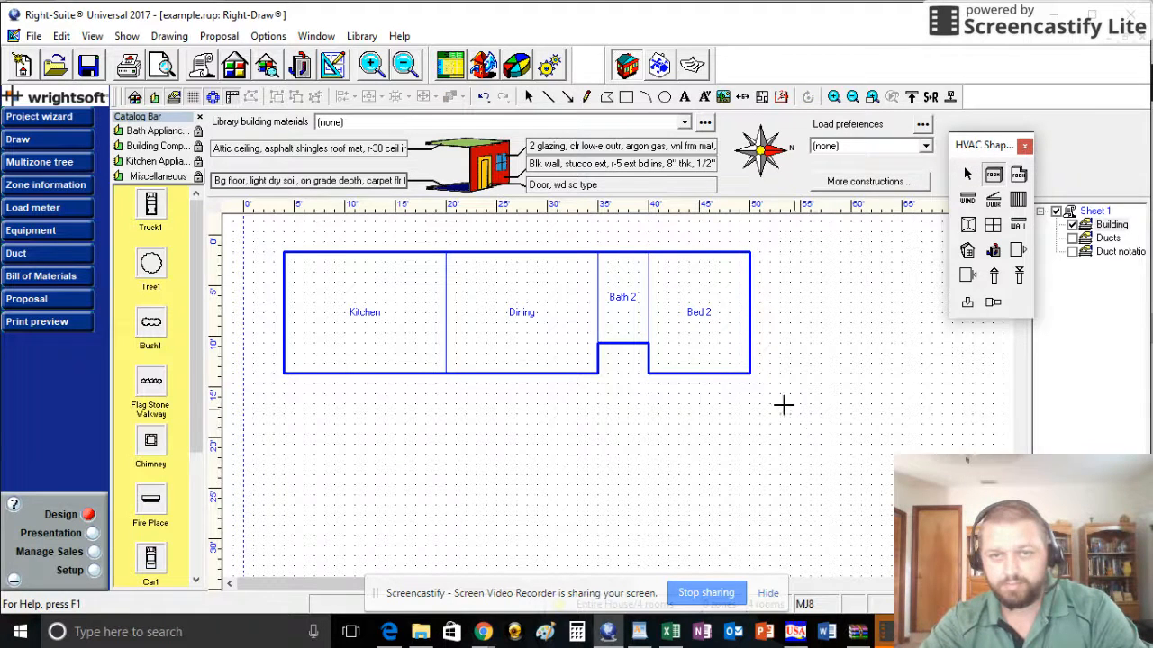
Step: Draw a room about 10 ft by 12 ft directly below Bed 2 and name it Bed 3
left_click_drag(751, 377, 650, 497)
double_click(703, 429)
type("Bed 3")
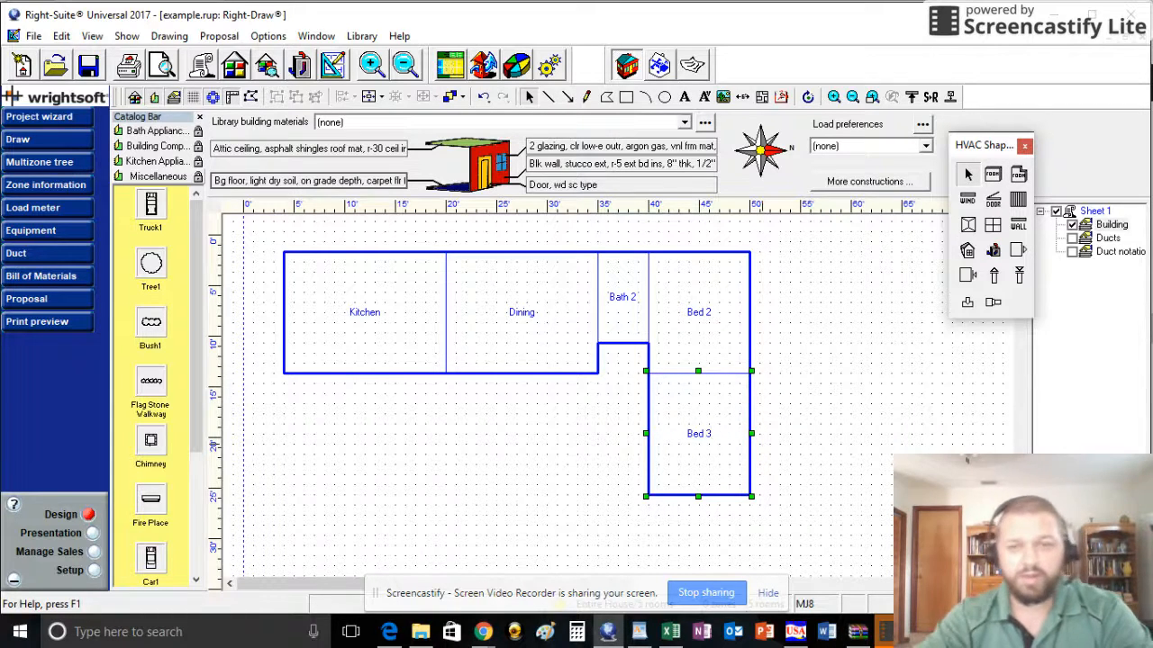
left_click(800, 458)
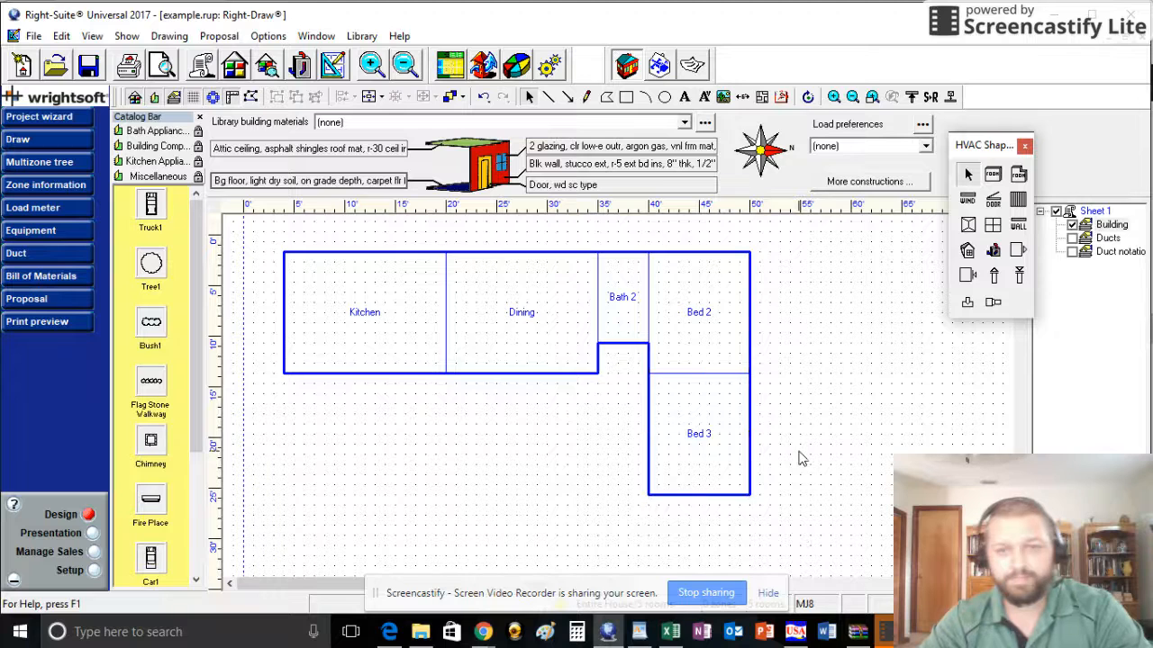
Step: Draw another room starting from the lower wall of Bed 3
scroll(707, 381, "down", 3)
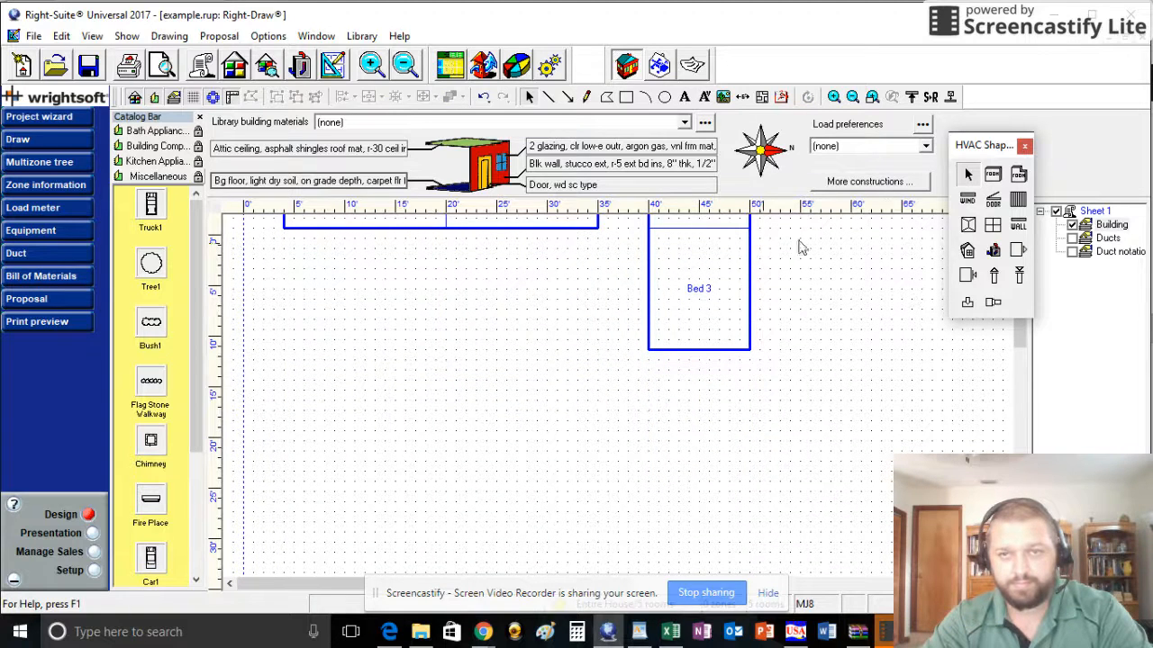
left_click(992, 174)
left_click_drag(747, 349, 633, 411)
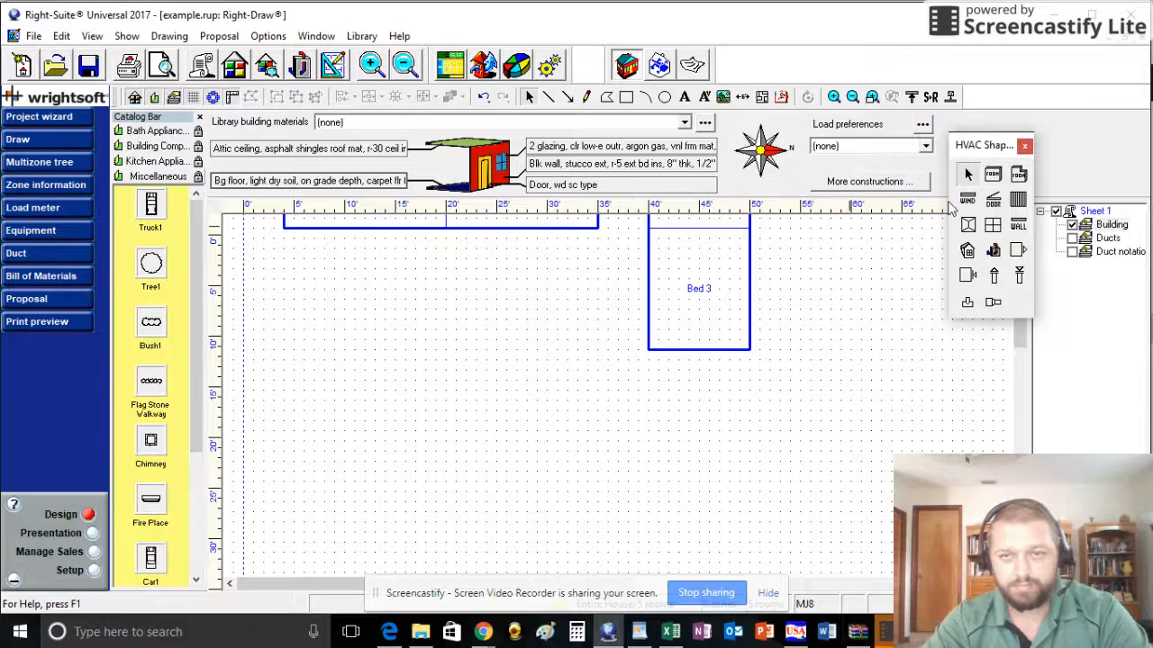
left_click(994, 177)
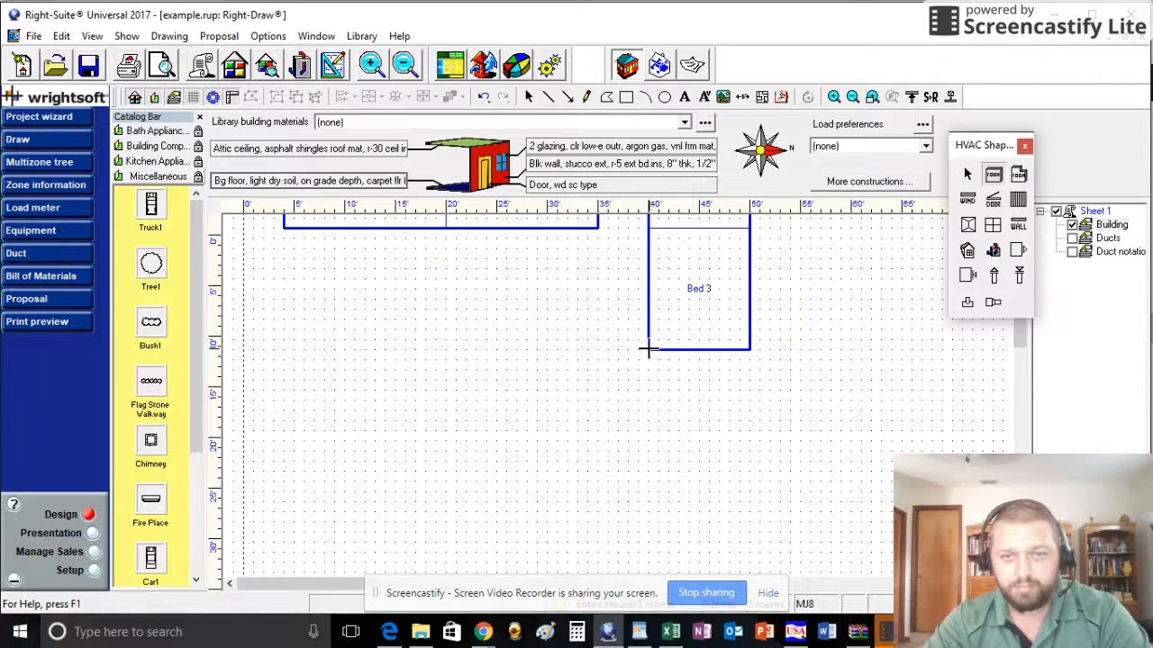